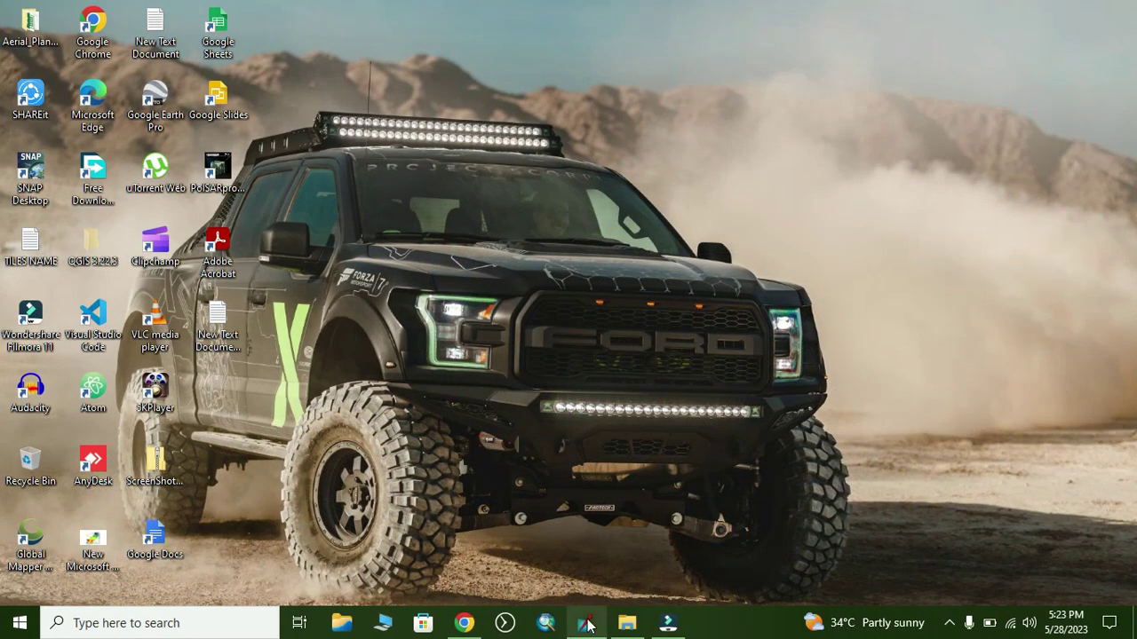
Bring the open ERDAS IMAGINE window to the front from the taskbar
{"action": "left_click", "coordinate": [586, 622]}
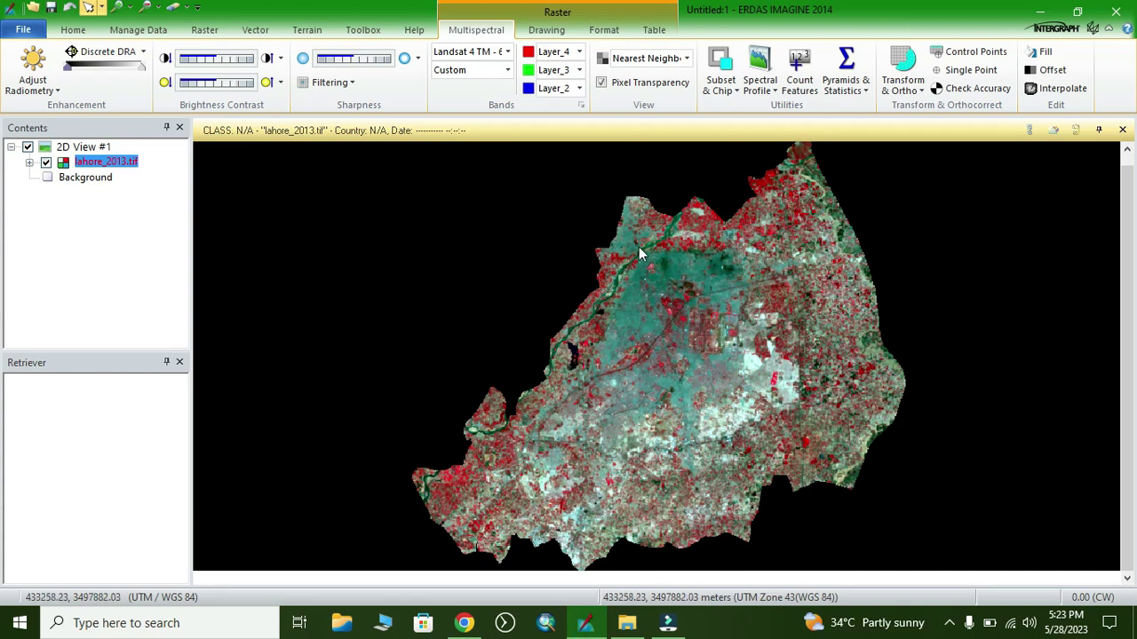
Launch an empty Signature Editor from Raster > Supervised and move it aside
{"action": "left_click", "coordinate": [205, 30]}
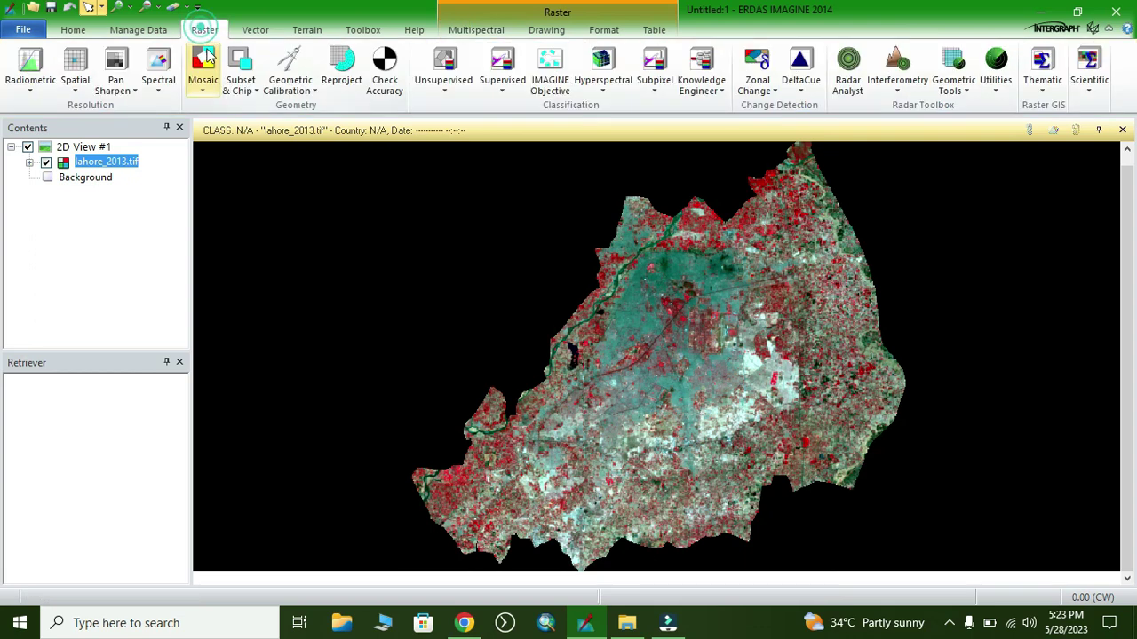
{"action": "left_click", "coordinate": [494, 87]}
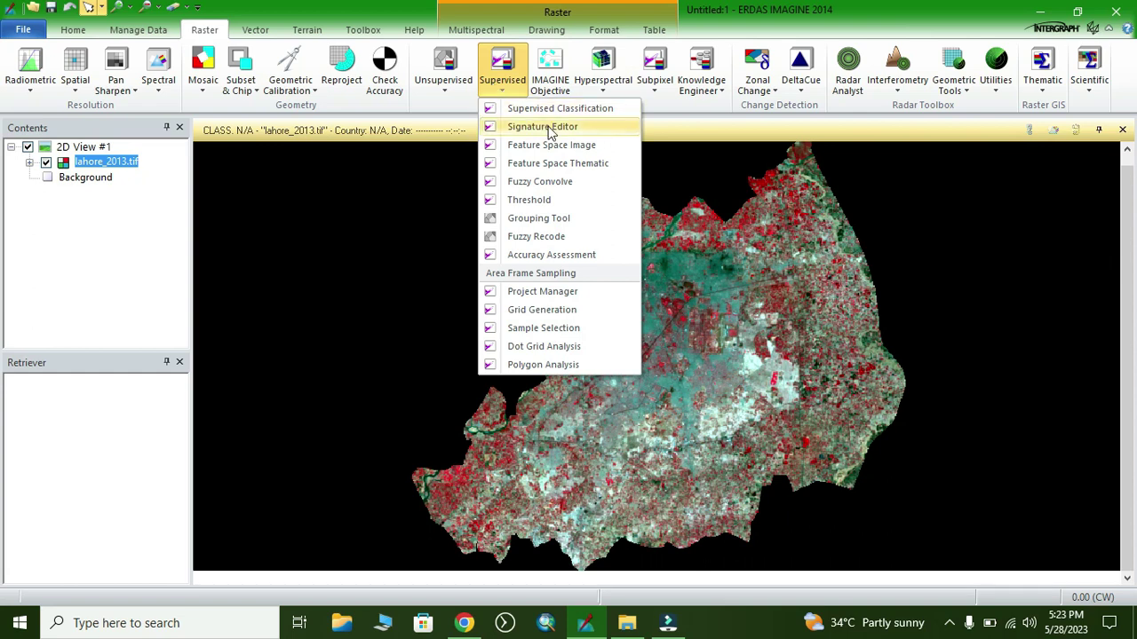
{"action": "left_click", "coordinate": [549, 128]}
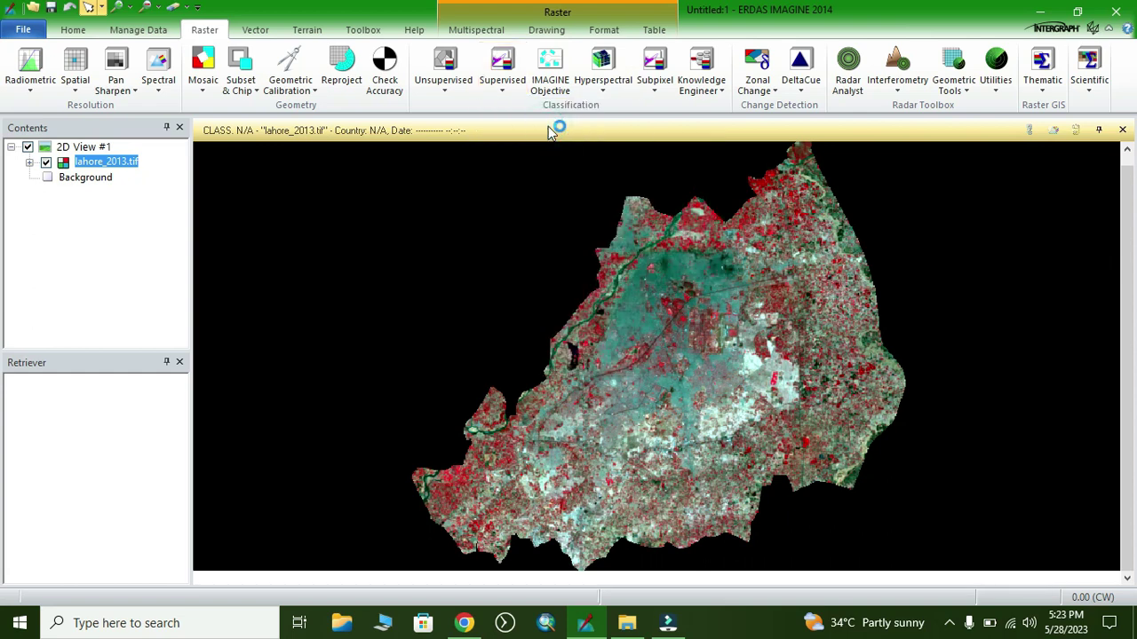
{"action": "left_click_drag", "start_coordinate": [263, 352], "coordinate": [265, 363]}
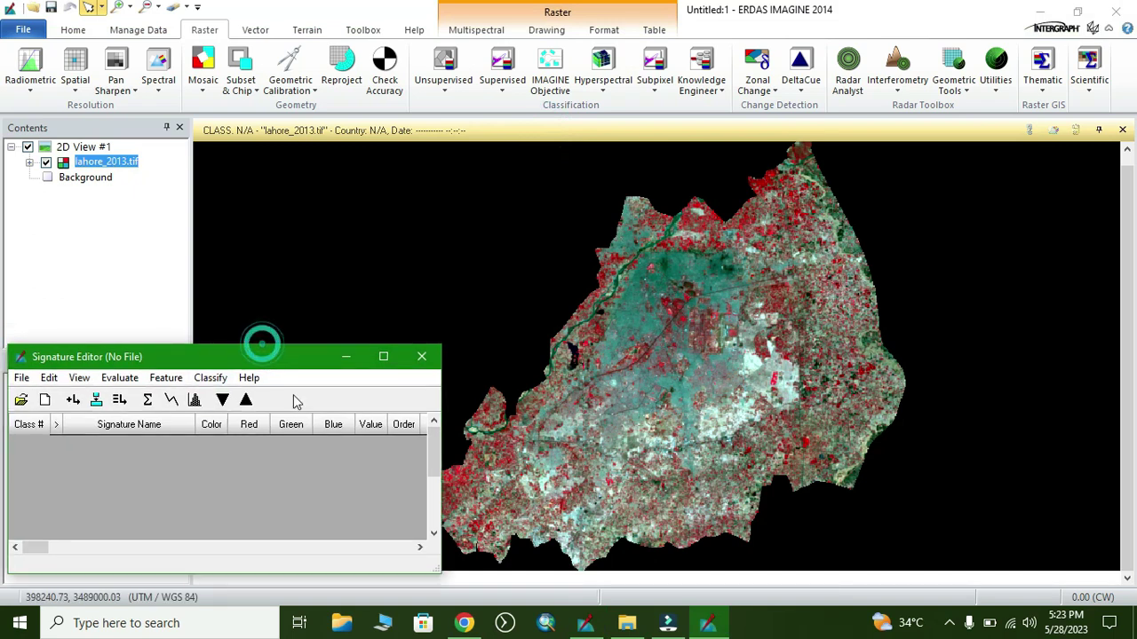
{"action": "left_click", "coordinate": [544, 32]}
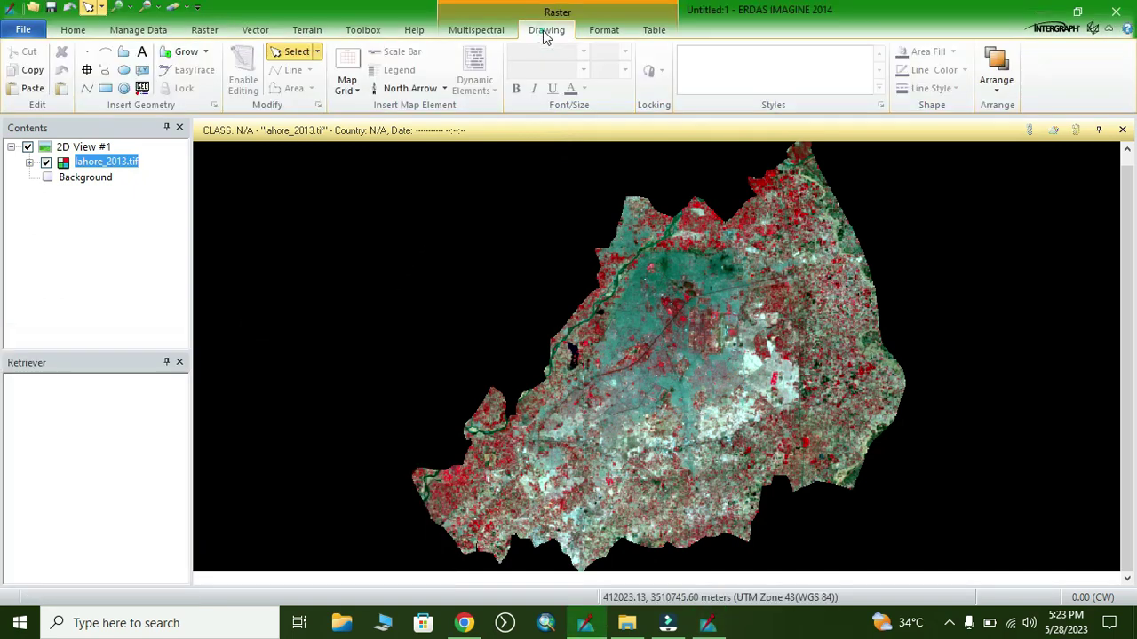
Zoom to the river and outline a small patch of it as a polygon AOI
{"action": "left_click", "coordinate": [127, 54]}
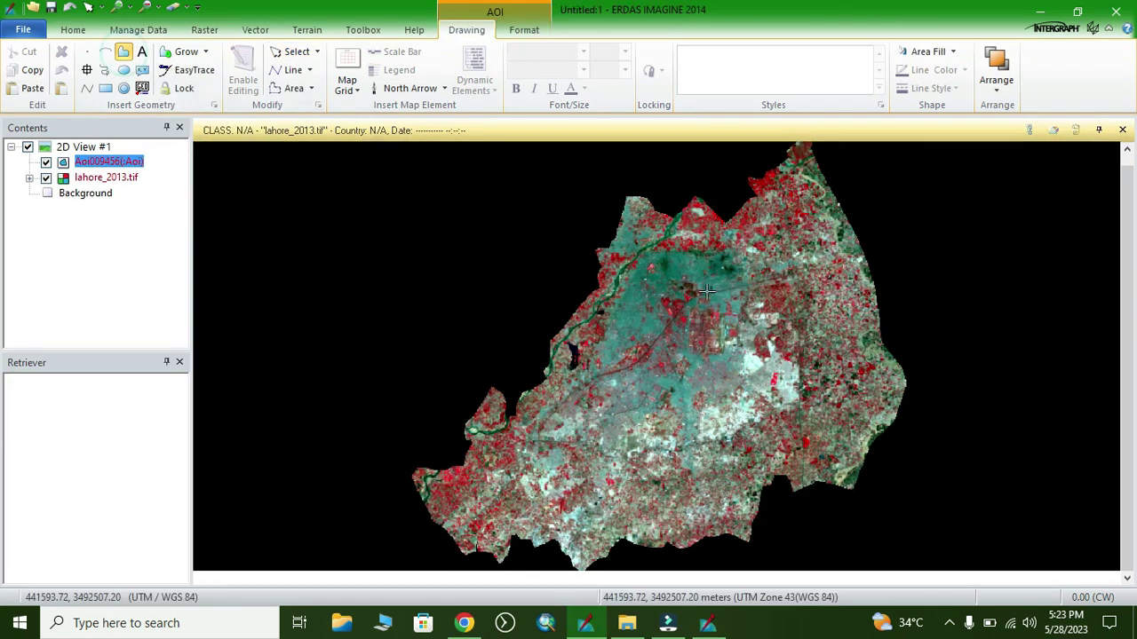
{"action": "scroll", "coordinate": [643, 251], "scroll_direction": "up", "scroll_amount": 6}
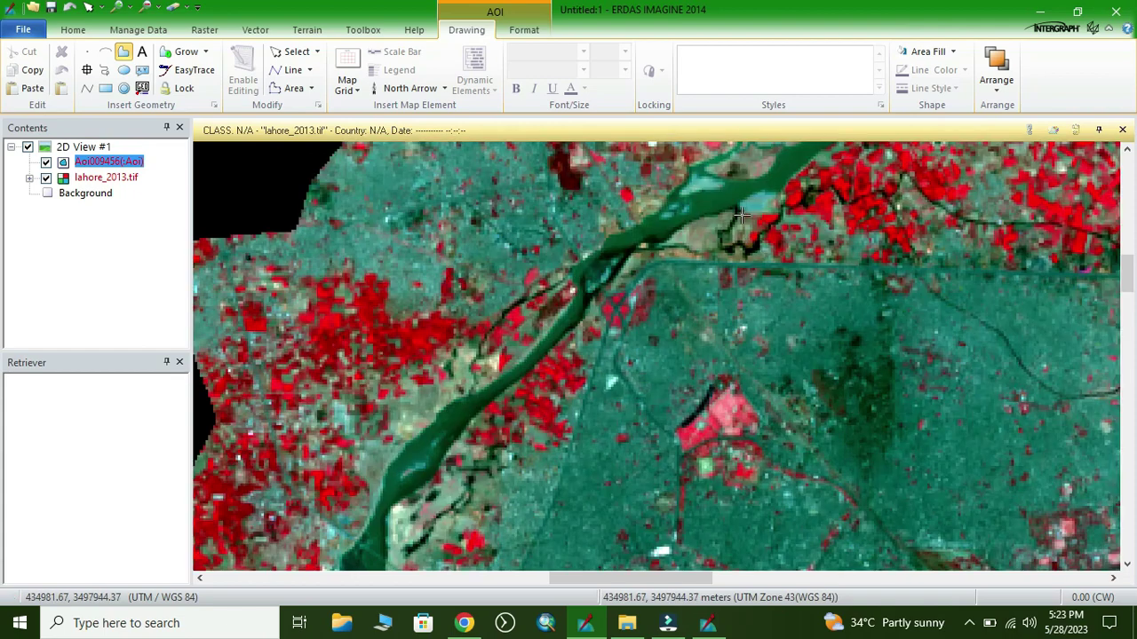
{"action": "scroll", "coordinate": [743, 235], "scroll_direction": "down", "scroll_amount": 2}
{"action": "scroll", "coordinate": [731, 310], "scroll_direction": "up", "scroll_amount": 5}
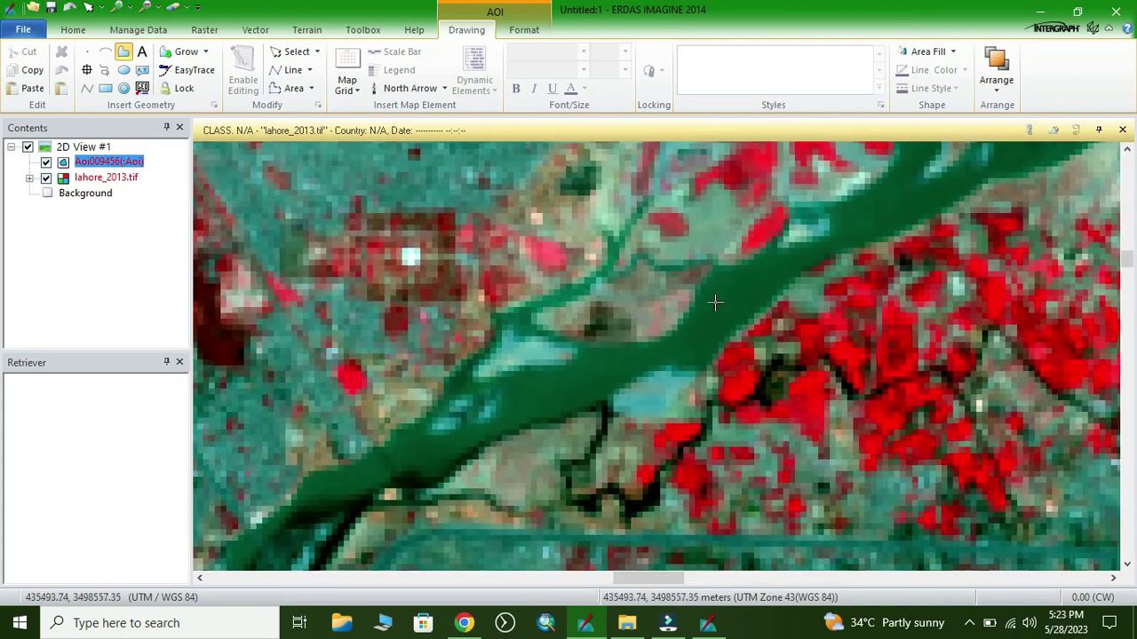
{"action": "left_click", "coordinate": [717, 300]}
{"action": "left_click", "coordinate": [727, 287]}
{"action": "left_click", "coordinate": [746, 280]}
{"action": "left_click", "coordinate": [760, 281]}
{"action": "left_click", "coordinate": [759, 296]}
{"action": "left_click", "coordinate": [734, 305]}
{"action": "double_click", "coordinate": [731, 311]}
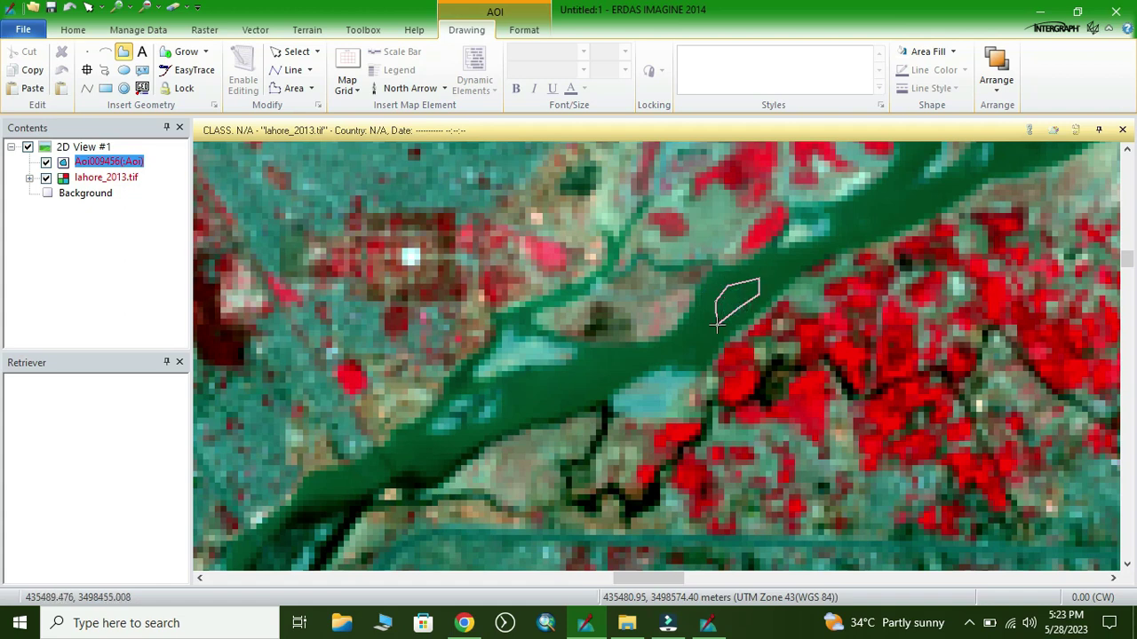
Create a signature from the river AOI and name it Water
{"action": "left_click", "coordinate": [706, 629]}
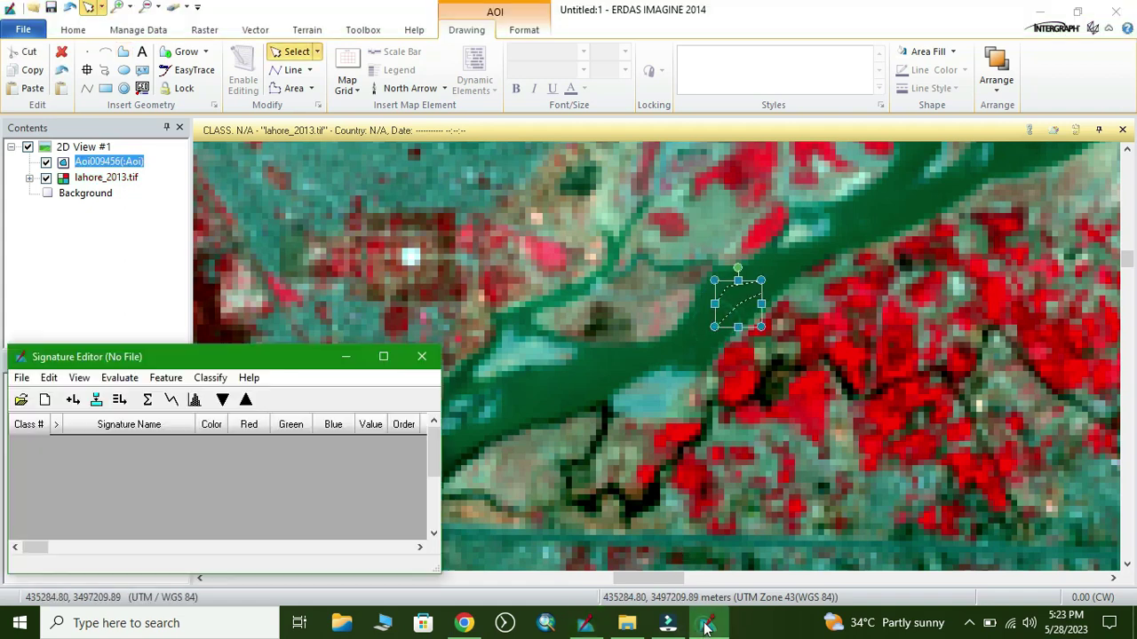
{"action": "left_click", "coordinate": [74, 400]}
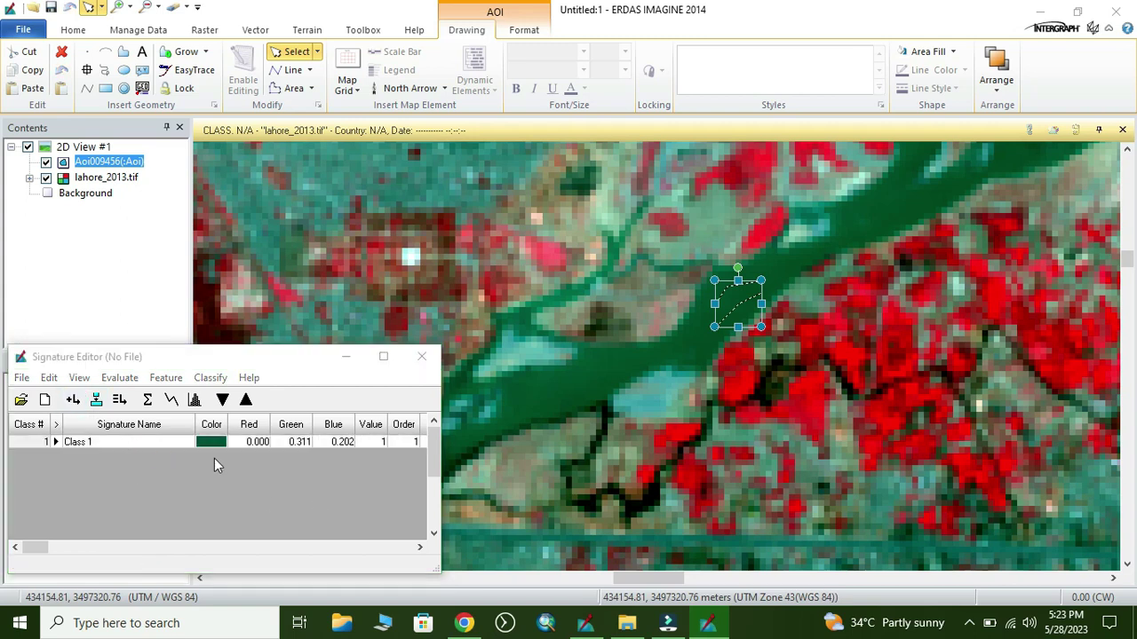
{"action": "left_click", "coordinate": [119, 441]}
{"action": "key", "text": "BackSpace"}
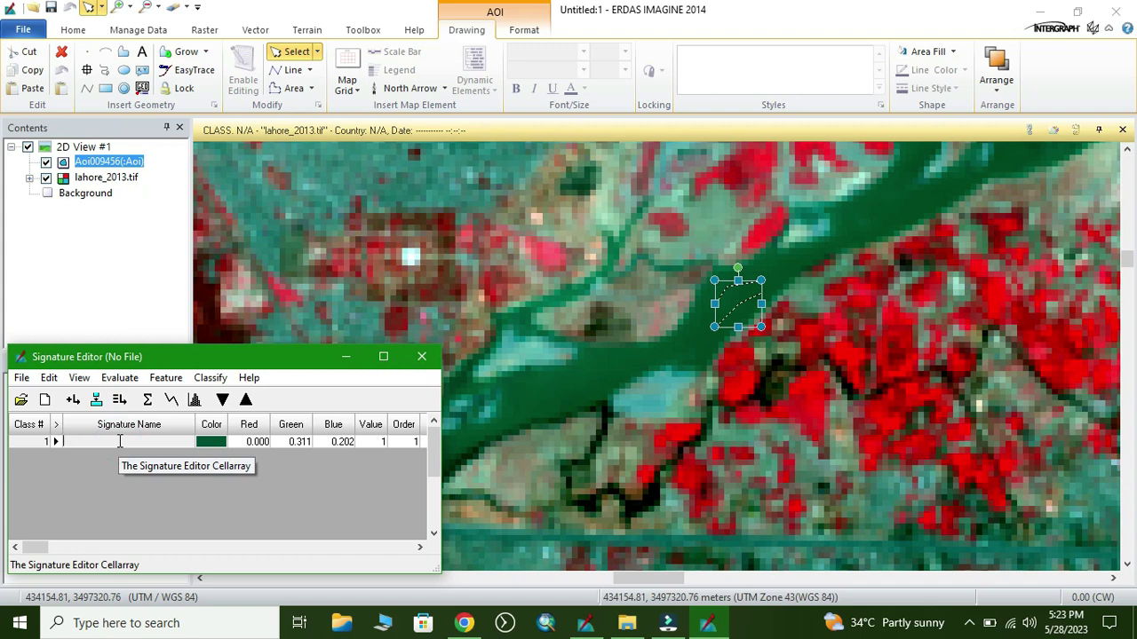
{"action": "key", "text": "Return"}
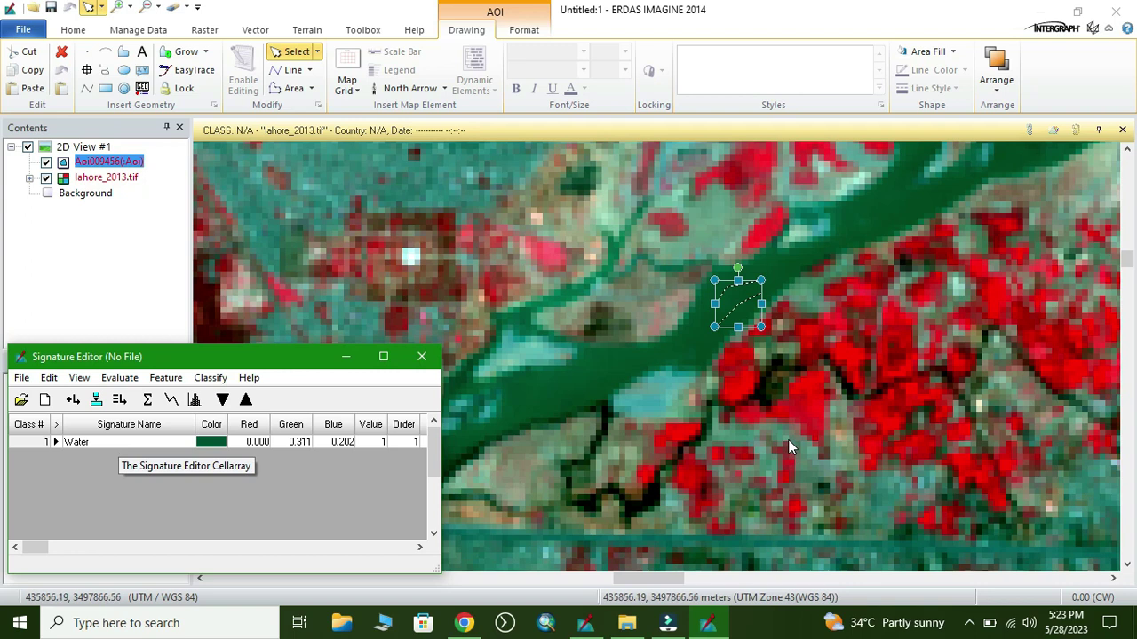
{"action": "scroll", "coordinate": [787, 440], "scroll_direction": "down", "scroll_amount": 2}
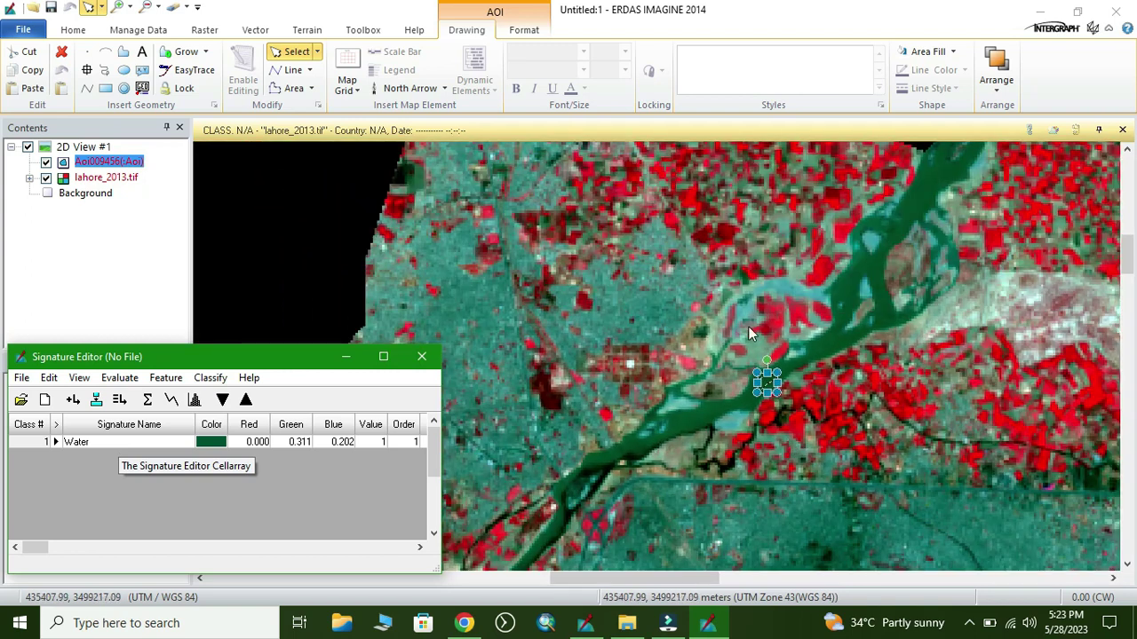
Pan to the city and outline a built-up patch as a polygon AOI
{"action": "left_click_drag", "start_coordinate": [866, 485], "coordinate": [672, 289]}
{"action": "left_click_drag", "start_coordinate": [931, 355], "coordinate": [780, 426]}
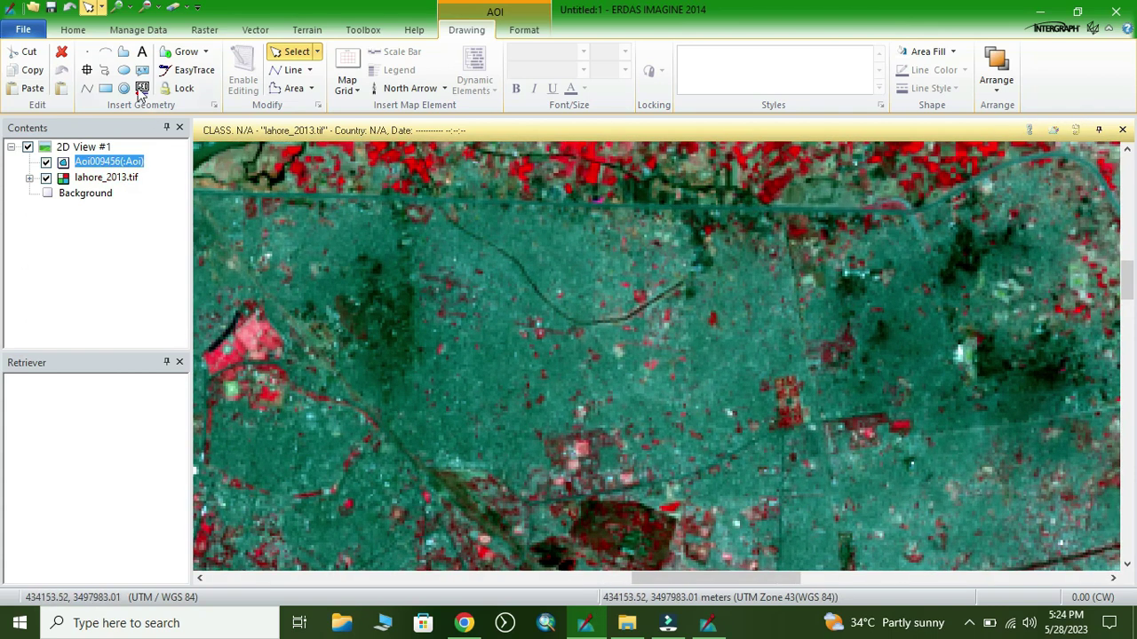
{"action": "left_click", "coordinate": [123, 55]}
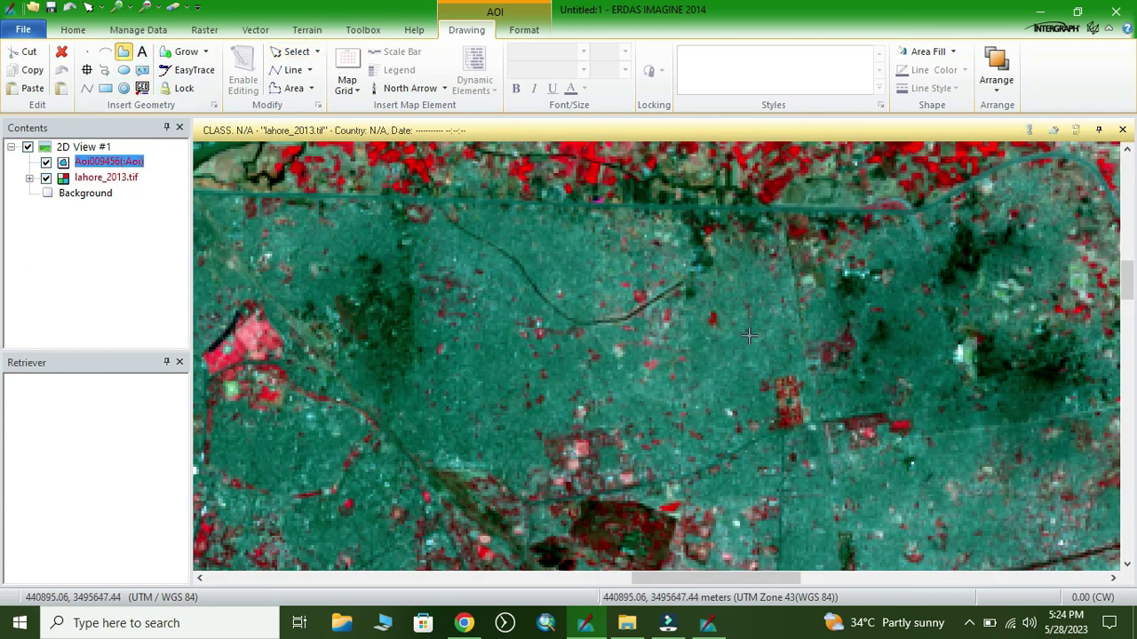
{"action": "scroll", "coordinate": [749, 336], "scroll_direction": "down", "scroll_amount": 5}
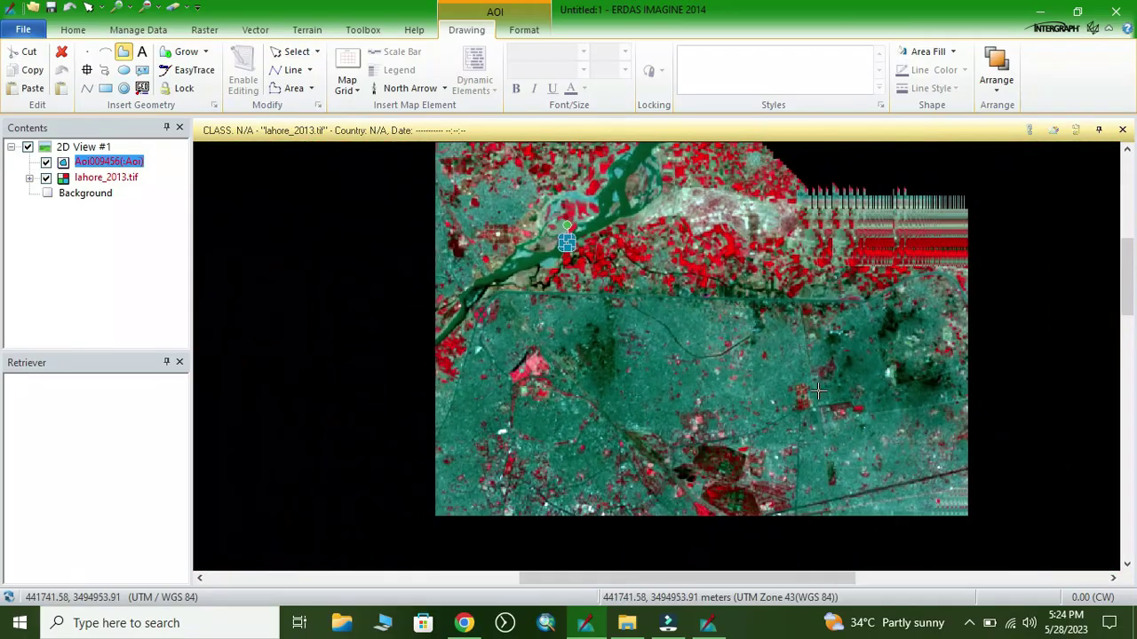
{"action": "scroll", "coordinate": [818, 391], "scroll_direction": "up", "scroll_amount": 4}
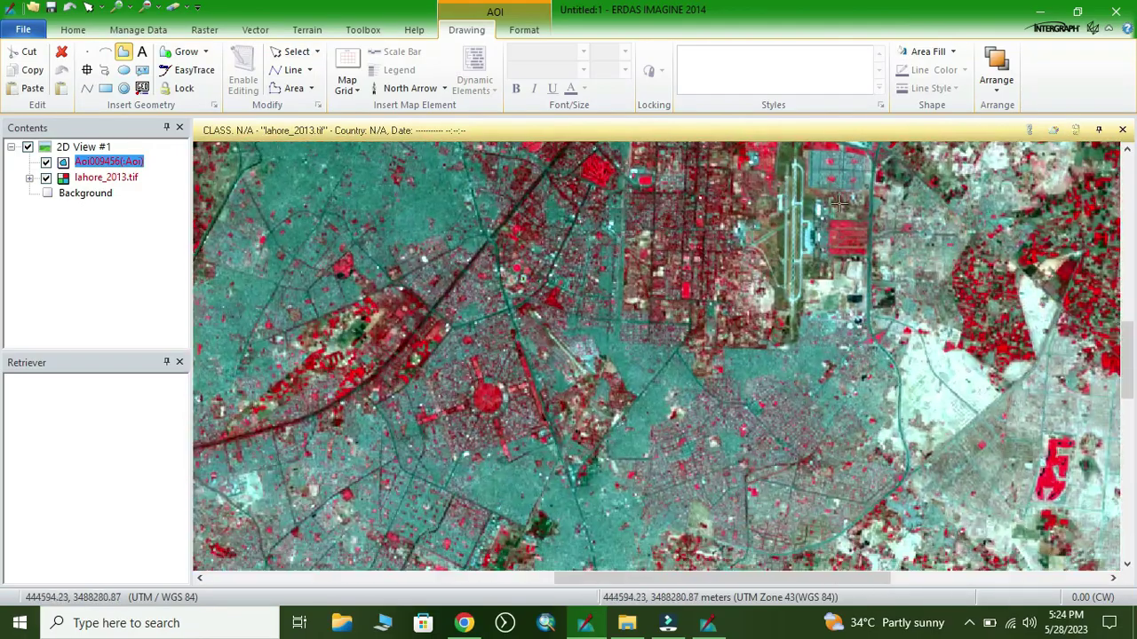
{"action": "scroll", "coordinate": [667, 392], "scroll_direction": "up", "scroll_amount": 3}
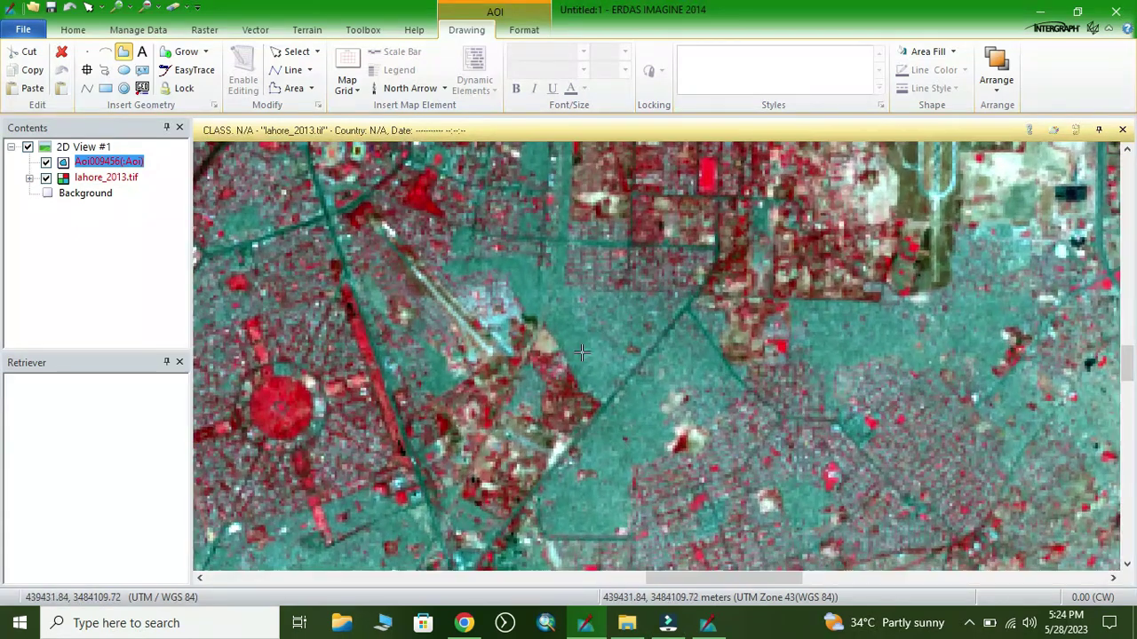
{"action": "left_click_drag", "start_coordinate": [582, 353], "coordinate": [605, 364]}
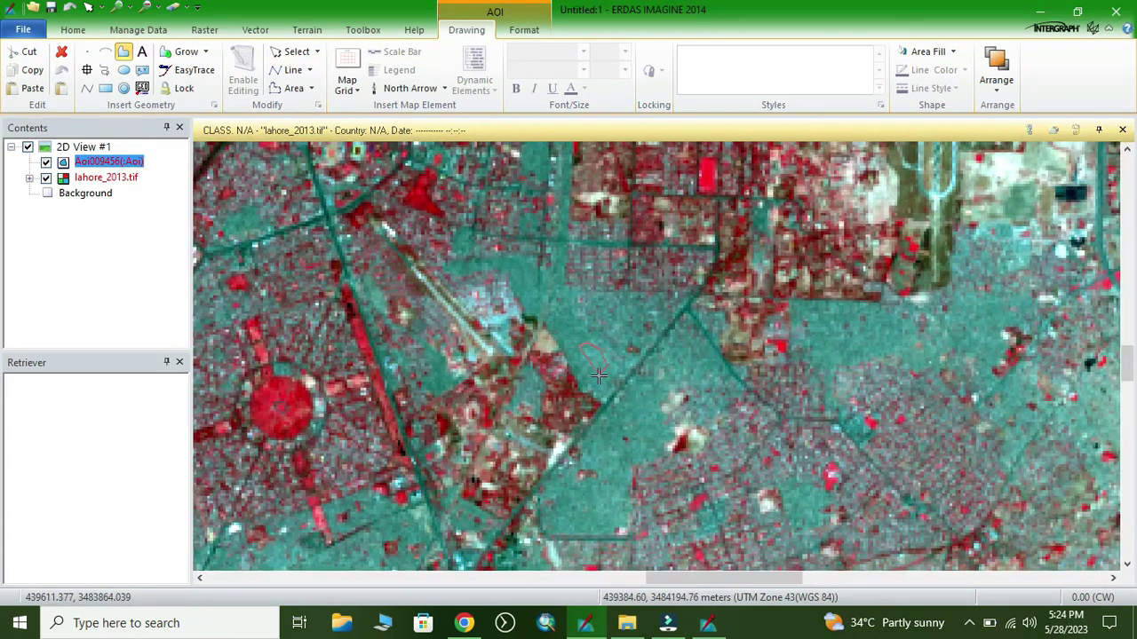
{"action": "double_click", "coordinate": [578, 367]}
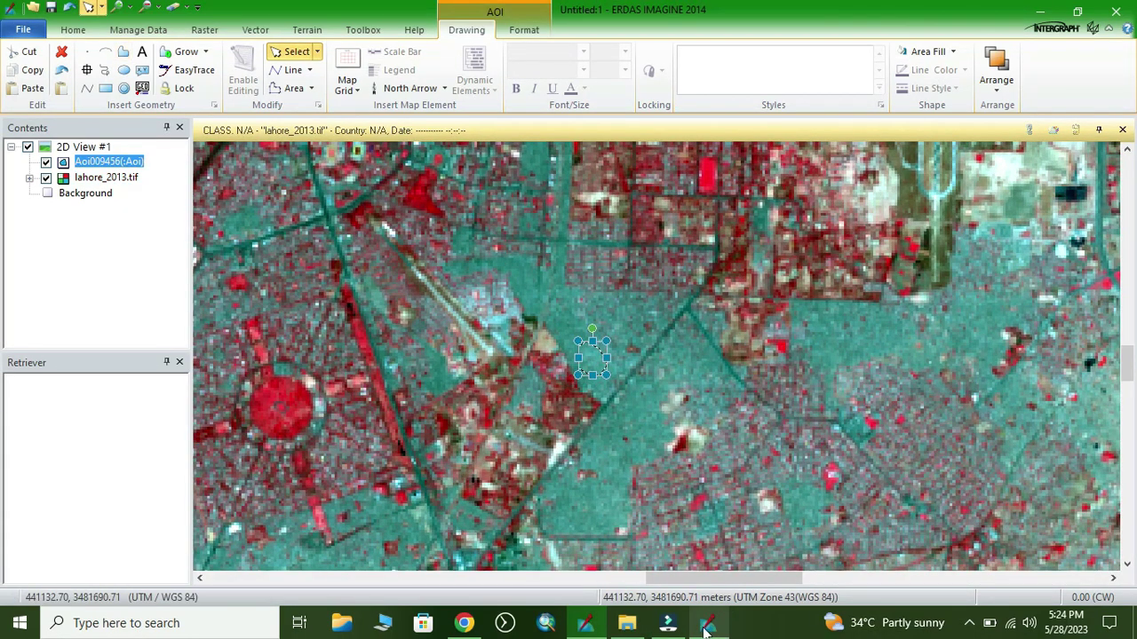
Create a second signature from the urban AOI and name it Urban Area
{"action": "left_click", "coordinate": [707, 624]}
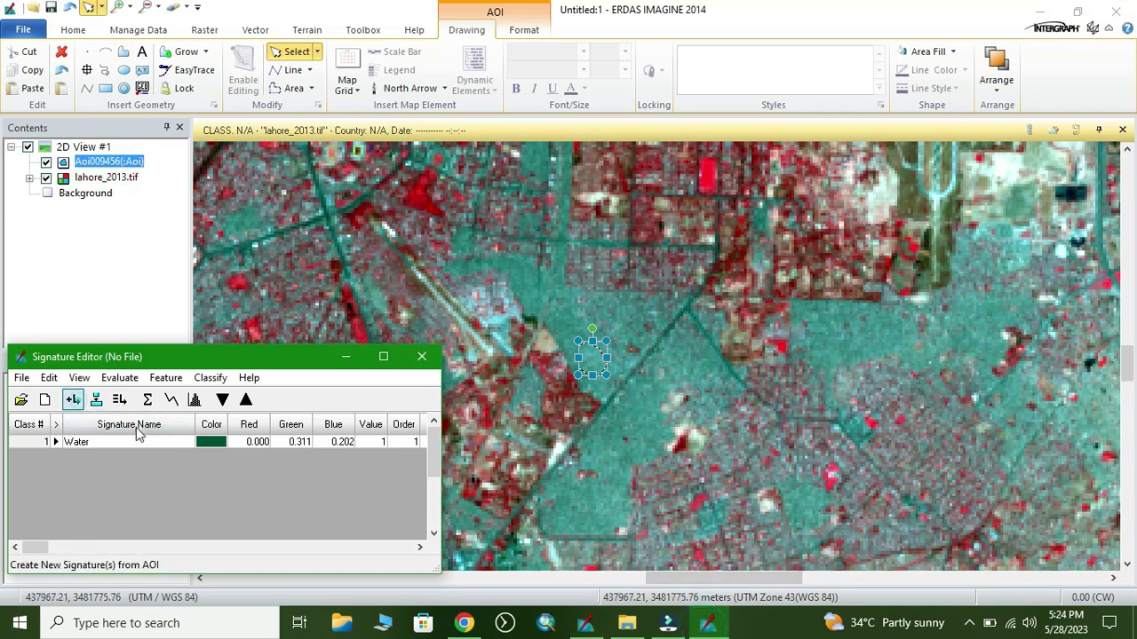
{"action": "left_click", "coordinate": [73, 400]}
{"action": "key", "text": "BackSpace"}
{"action": "key", "text": "BackSpace"}
{"action": "key", "text": "BackSpace"}
{"action": "key", "text": "BackSpace"}
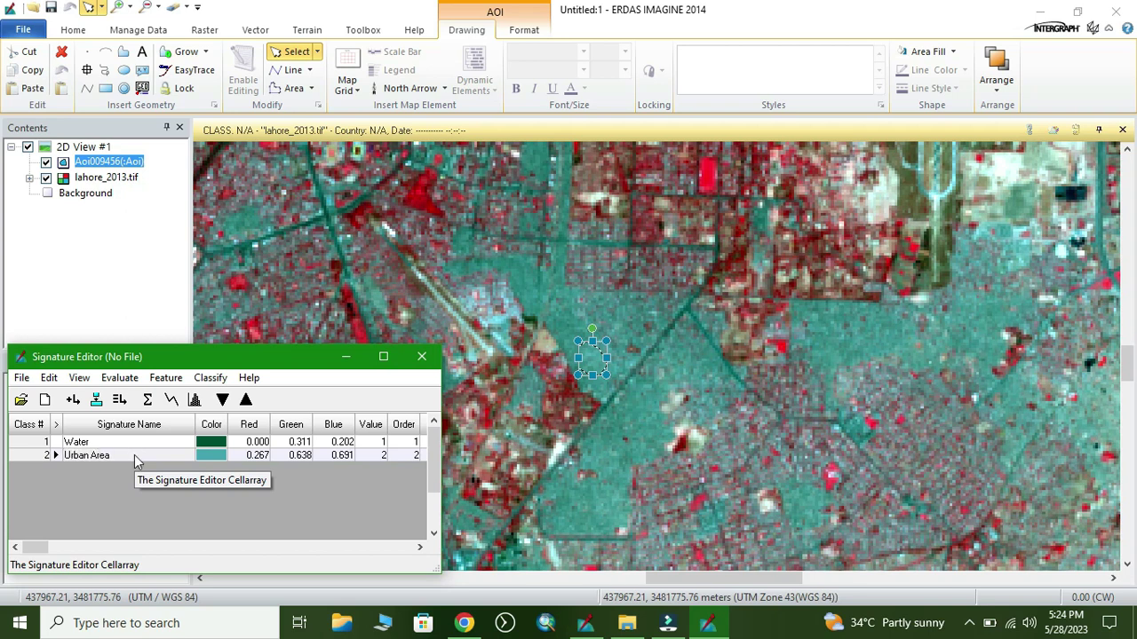
{"action": "left_click_drag", "start_coordinate": [498, 286], "coordinate": [703, 366]}
Pan to the red circular area and outline it as an AOI
{"action": "left_click_drag", "start_coordinate": [628, 380], "coordinate": [773, 250]}
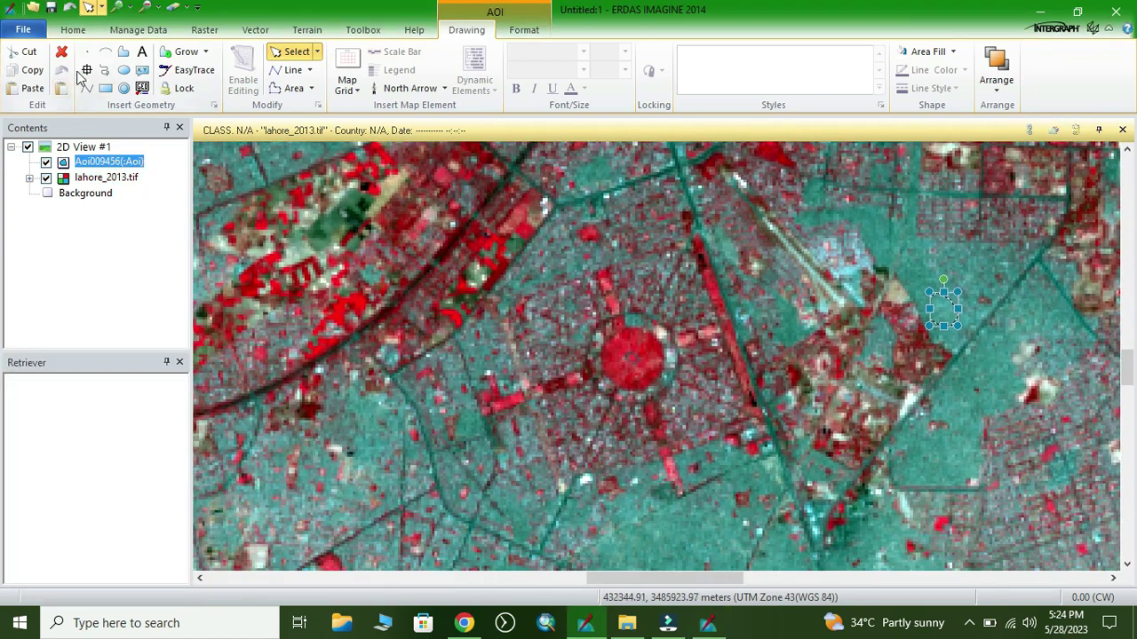
{"action": "left_click", "coordinate": [124, 52]}
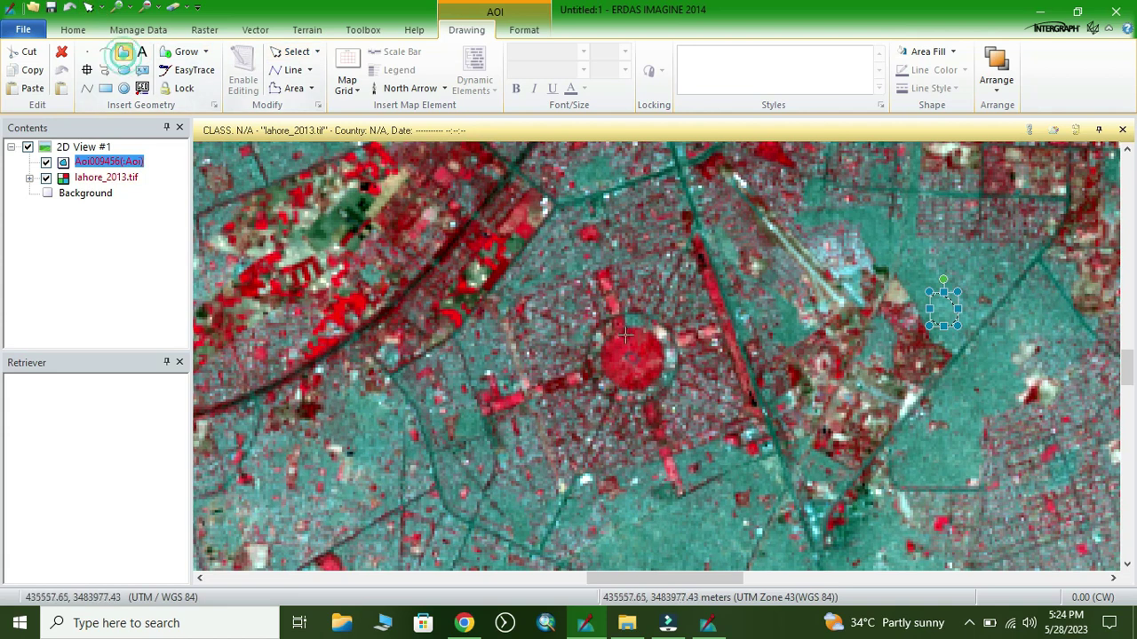
{"action": "left_click", "coordinate": [623, 336]}
{"action": "left_click_drag", "start_coordinate": [635, 340], "coordinate": [639, 352]}
Create a third signature from the red circle AOI and name it Vegetation
{"action": "left_click", "coordinate": [708, 623]}
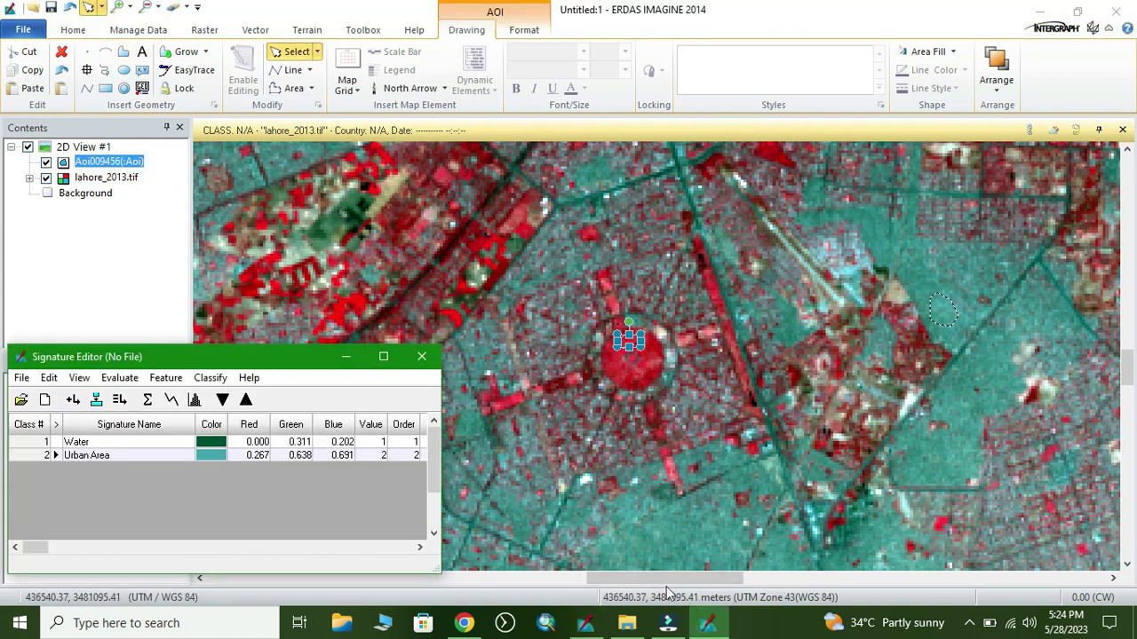
{"action": "left_click", "coordinate": [73, 400]}
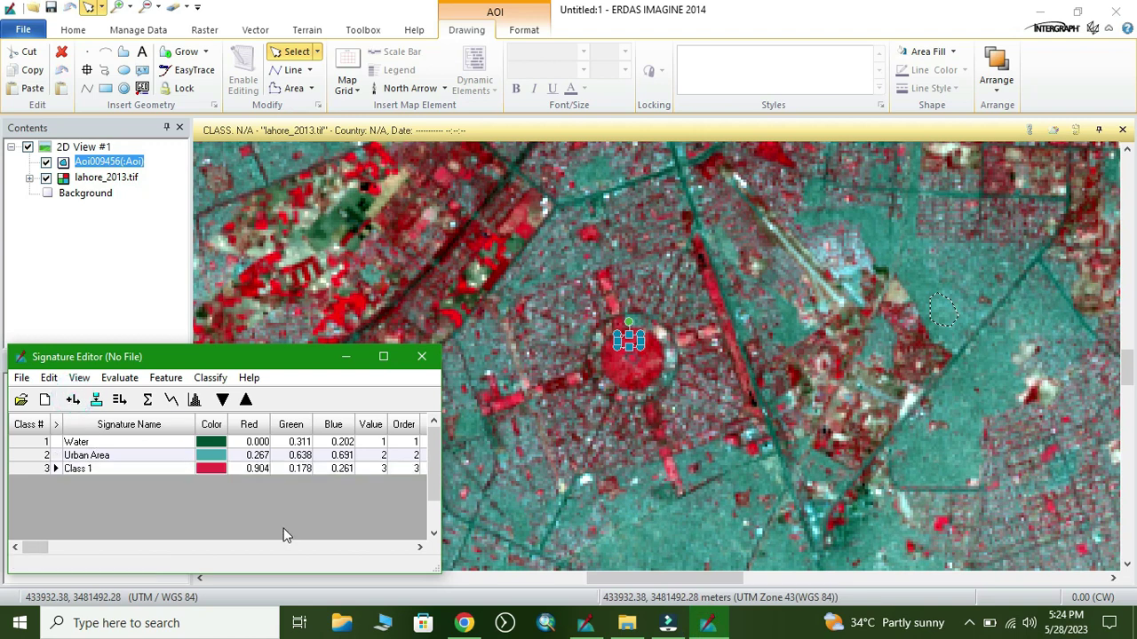
{"action": "left_click", "coordinate": [169, 468]}
{"action": "left_click", "coordinate": [128, 463]}
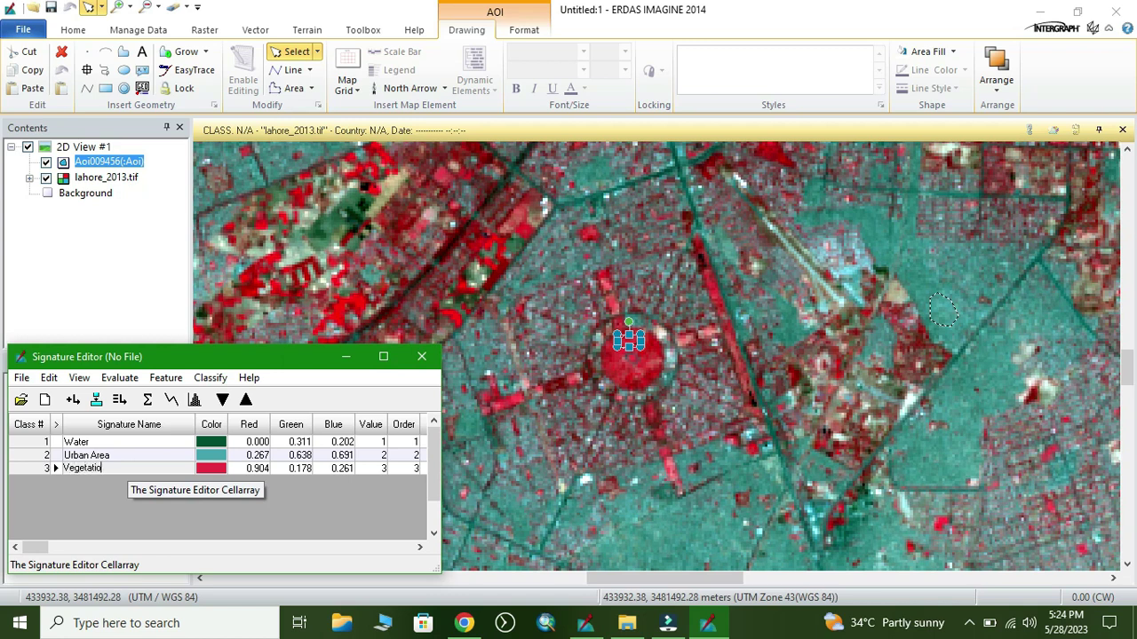
{"action": "key", "text": "Return"}
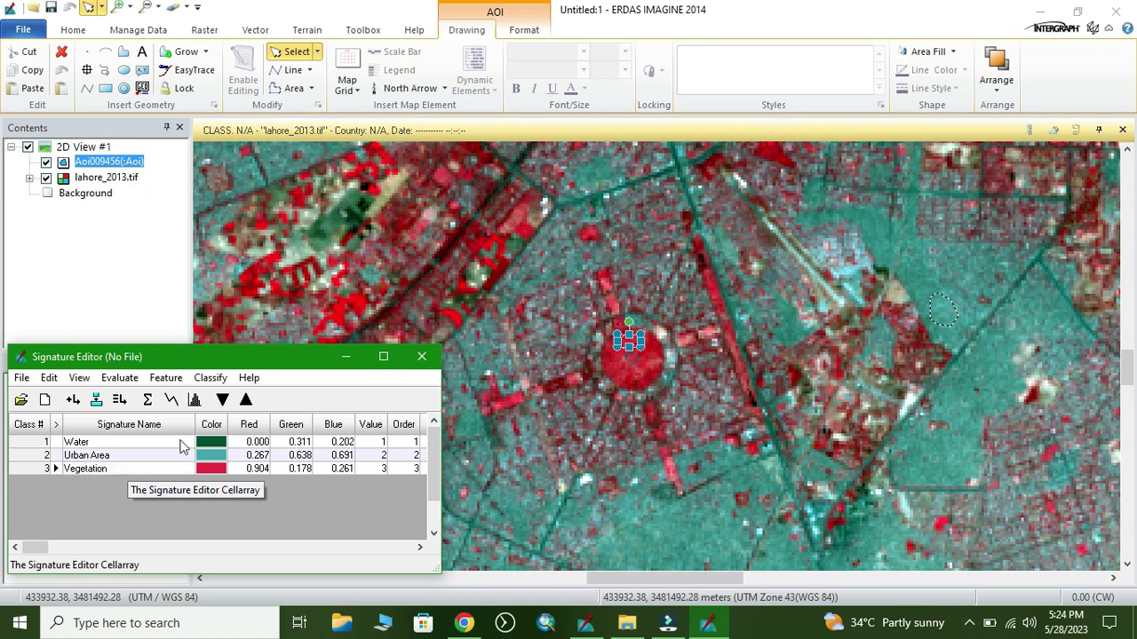
Zoom and pan the lahore_2013.tif view to the farmland in the southern part
{"action": "left_click", "coordinate": [346, 364]}
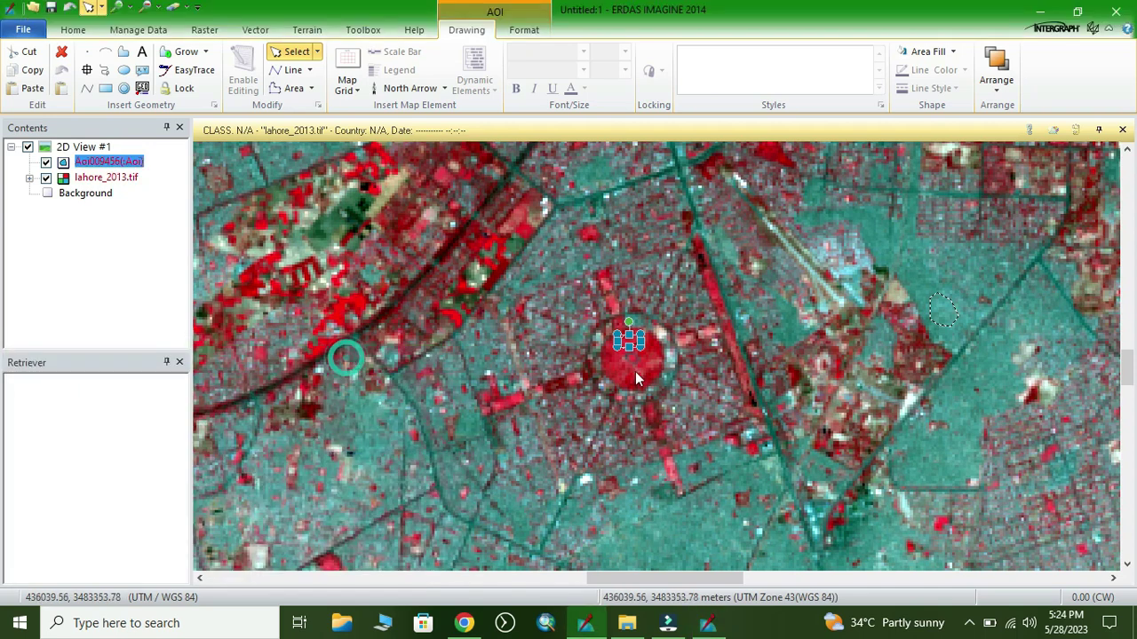
{"action": "scroll", "coordinate": [635, 367], "scroll_direction": "down", "scroll_amount": 2}
{"action": "scroll", "coordinate": [635, 378], "scroll_direction": "down", "scroll_amount": 1}
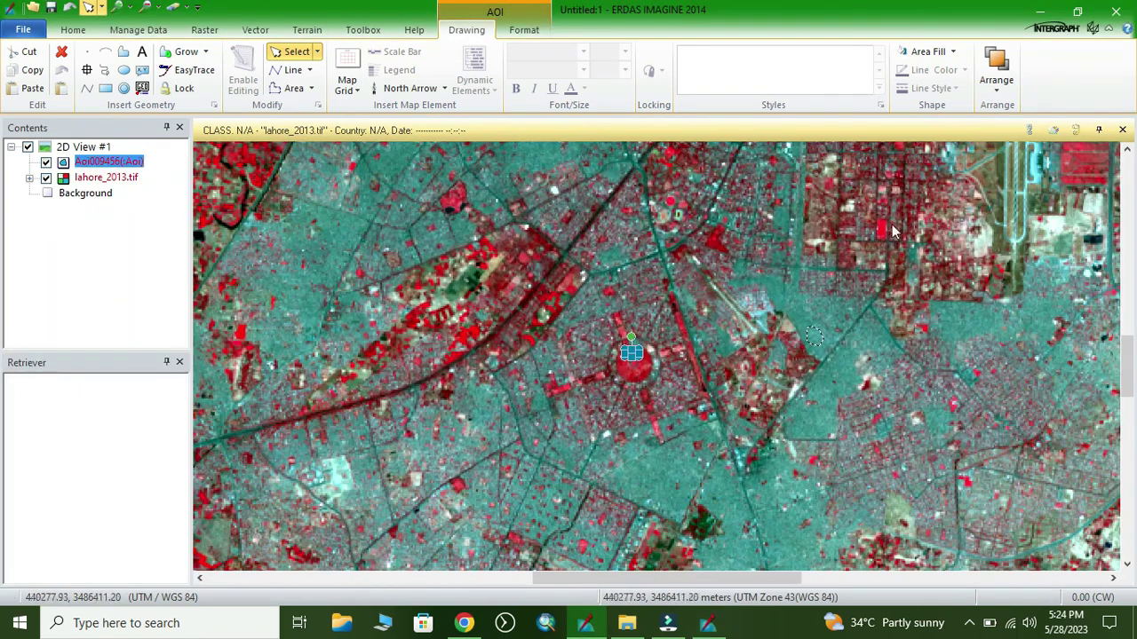
{"action": "left_click", "coordinate": [835, 194]}
{"action": "scroll", "coordinate": [767, 296], "scroll_direction": "down", "scroll_amount": 2}
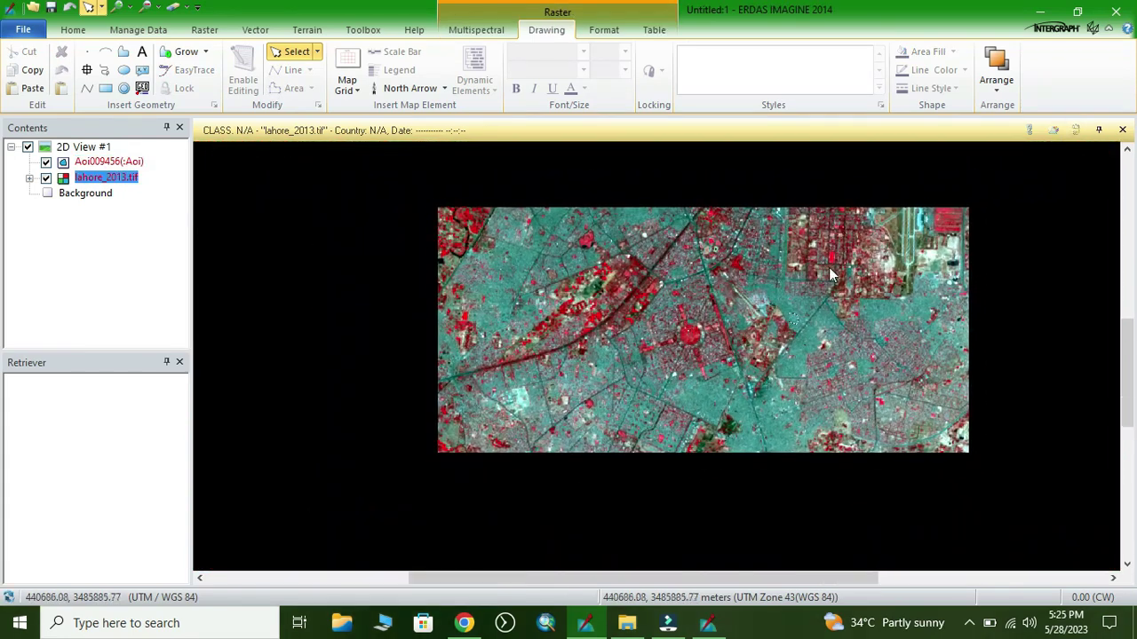
{"action": "scroll", "coordinate": [679, 317], "scroll_direction": "up", "scroll_amount": 2}
{"action": "left_click_drag", "start_coordinate": [486, 373], "coordinate": [632, 379]}
{"action": "left_click_drag", "start_coordinate": [543, 428], "coordinate": [676, 231]}
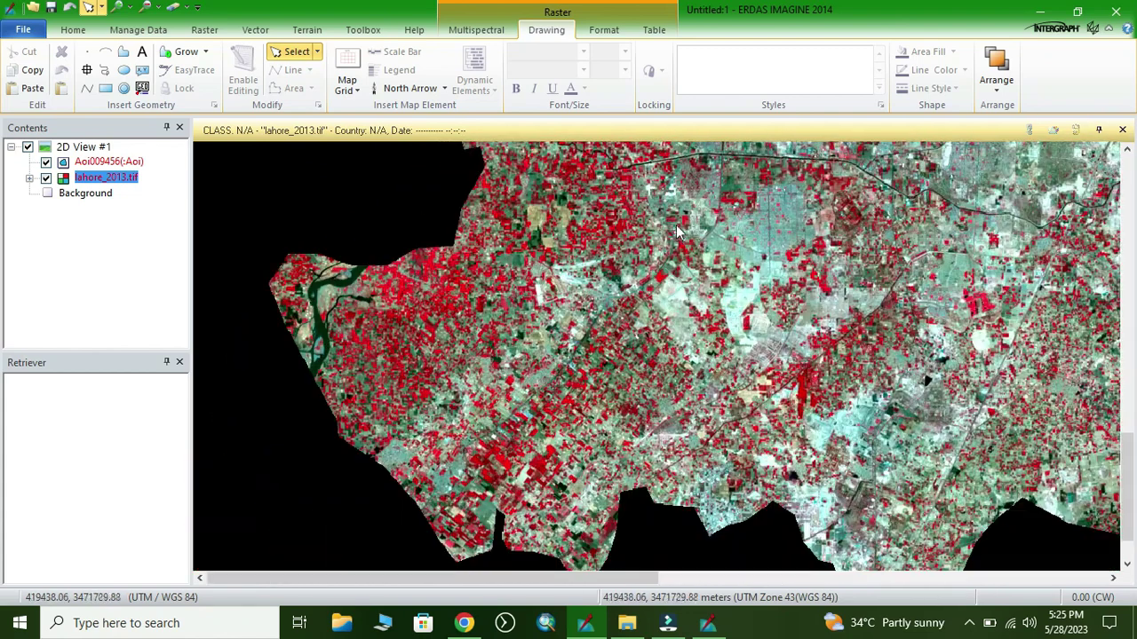
{"action": "left_click_drag", "start_coordinate": [475, 247], "coordinate": [565, 340]}
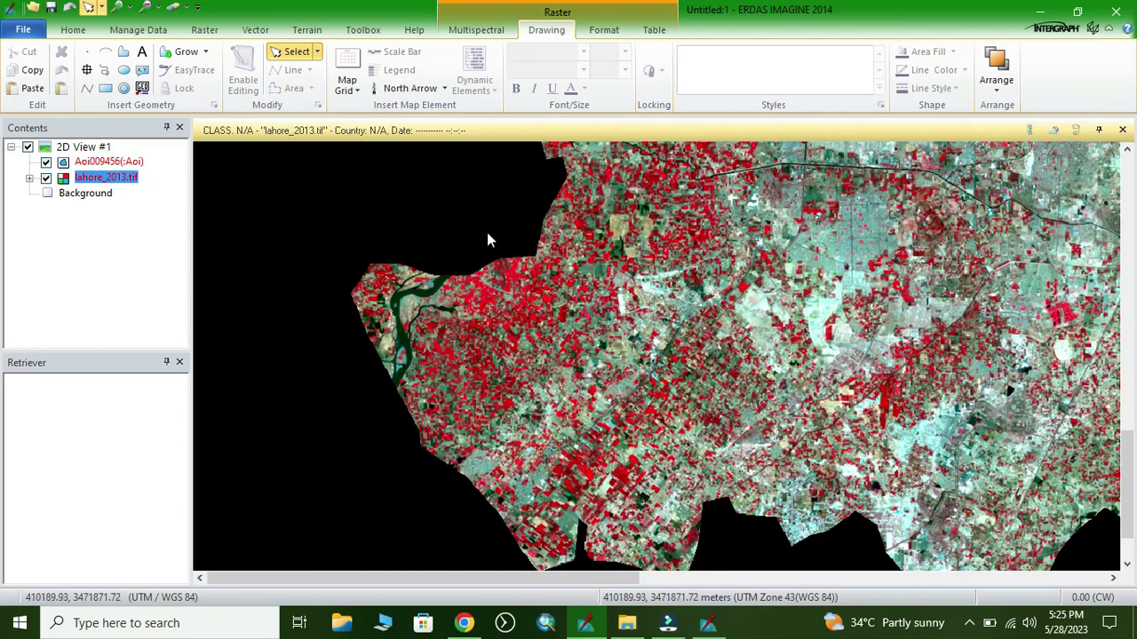
{"action": "left_click_drag", "start_coordinate": [486, 240], "coordinate": [455, 364]}
{"action": "scroll", "coordinate": [798, 477], "scroll_direction": "up", "scroll_amount": 3}
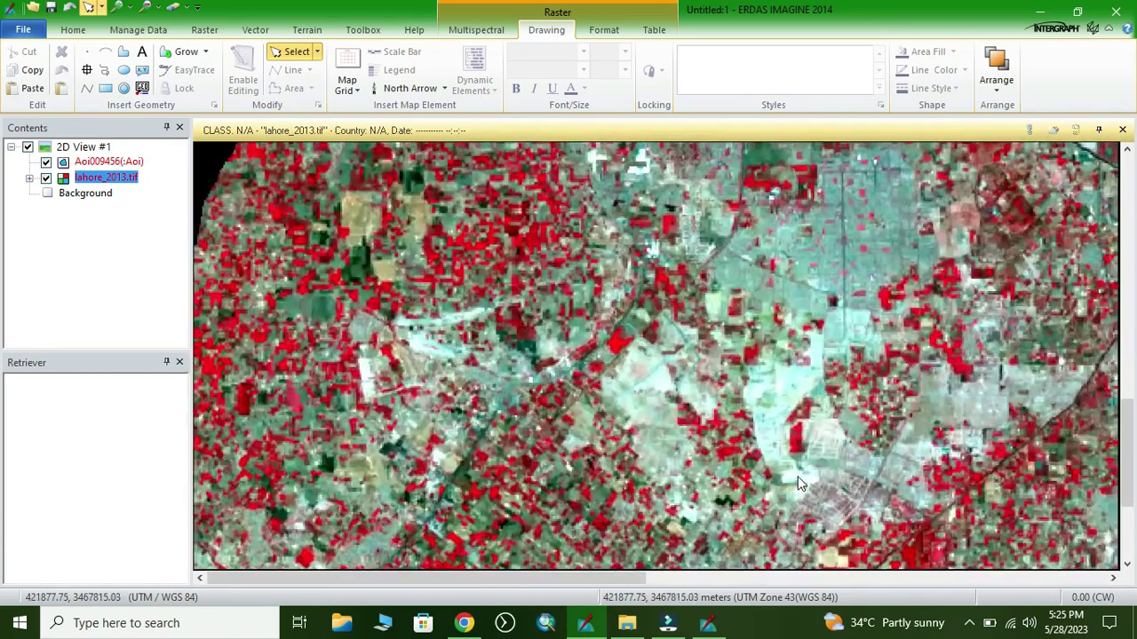
{"action": "scroll", "coordinate": [614, 467], "scroll_direction": "down", "scroll_amount": 2}
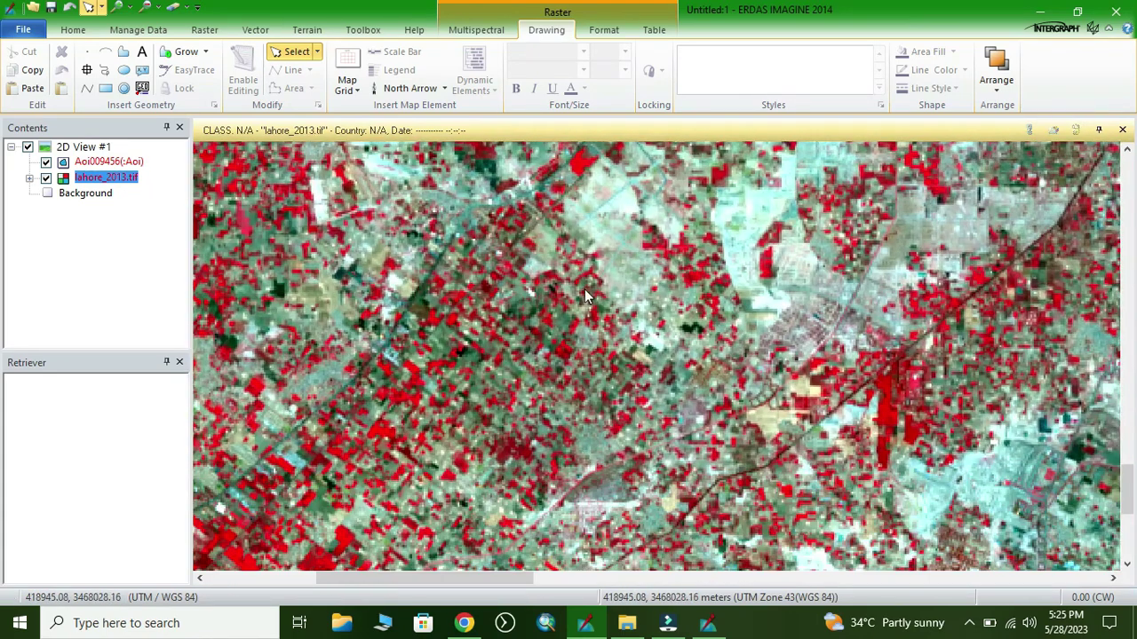
{"action": "scroll", "coordinate": [772, 359], "scroll_direction": "up", "scroll_amount": 1}
{"action": "scroll", "coordinate": [546, 416], "scroll_direction": "up", "scroll_amount": 2}
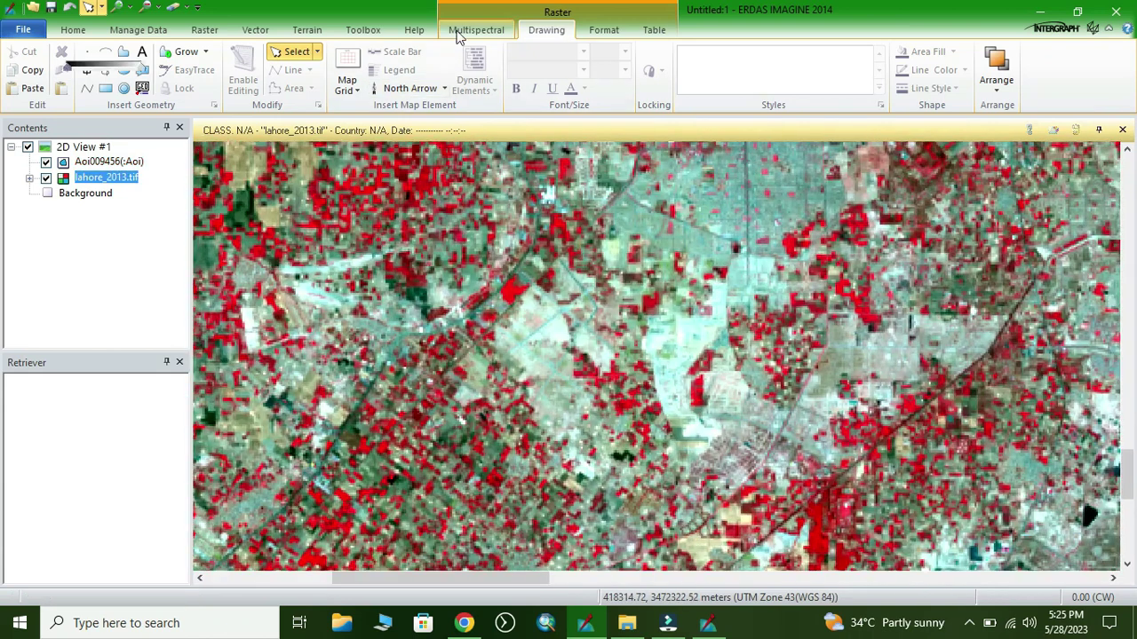
Set the display bands to Layer_3 red, Layer_2 green and Layer_1 blue
{"action": "left_click", "coordinate": [460, 31]}
{"action": "left_click", "coordinate": [578, 51]}
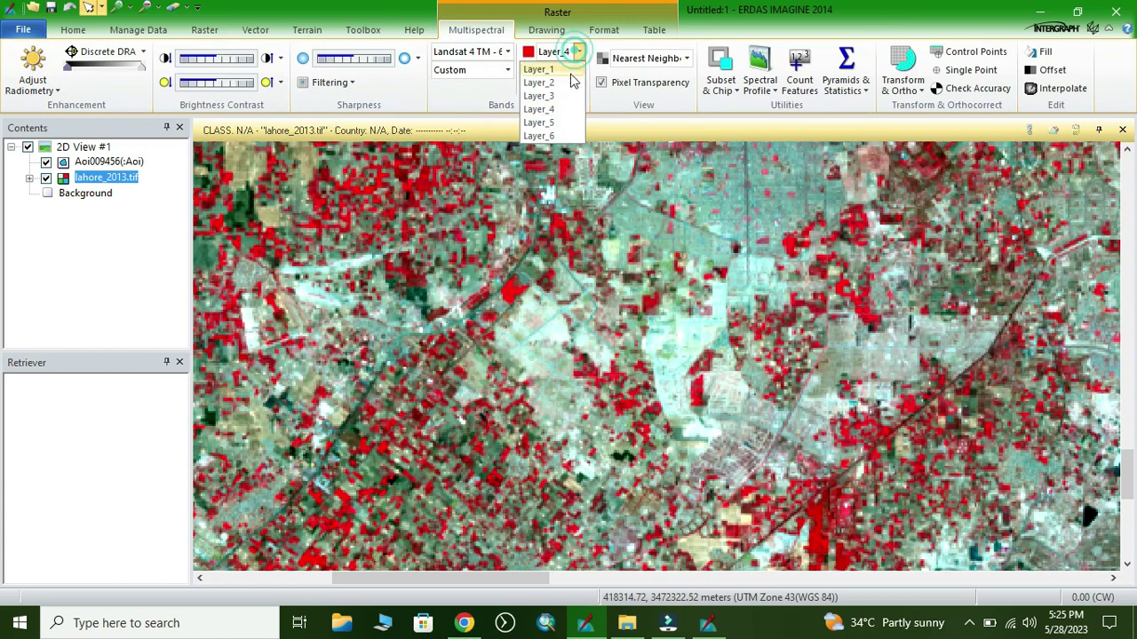
{"action": "left_click", "coordinate": [550, 96]}
{"action": "left_click", "coordinate": [578, 69]}
{"action": "left_click", "coordinate": [538, 100]}
{"action": "left_click", "coordinate": [578, 88]}
{"action": "left_click", "coordinate": [547, 105]}
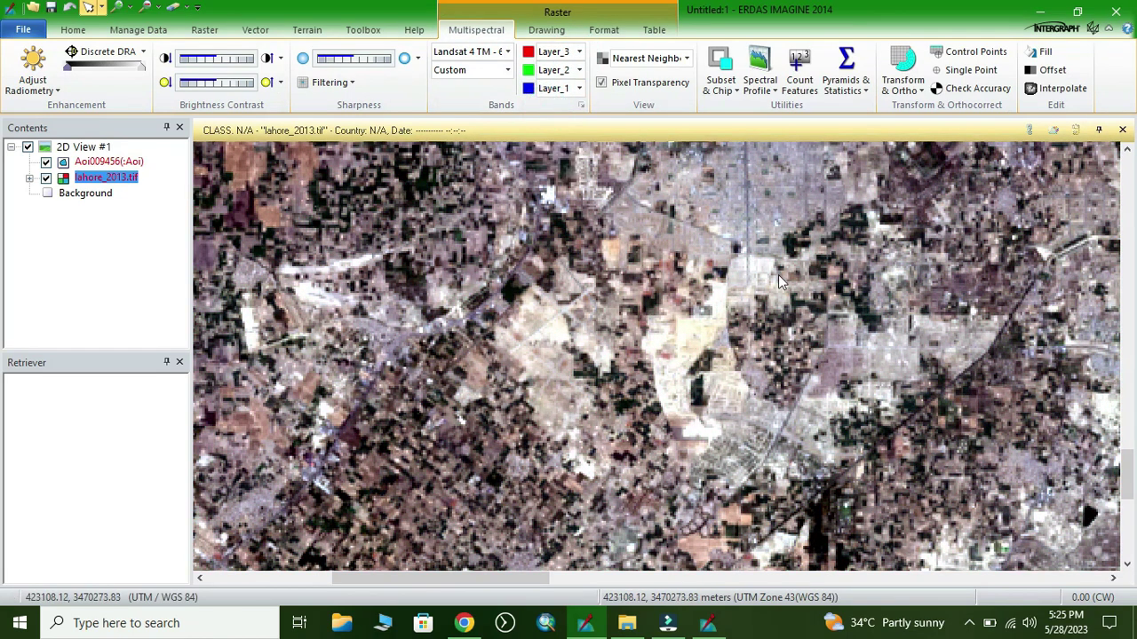
Zoom and pan to the farmland near the image's southern boundary
{"action": "scroll", "coordinate": [772, 284], "scroll_direction": "down", "scroll_amount": 3}
{"action": "scroll", "coordinate": [772, 284], "scroll_direction": "up", "scroll_amount": 3}
{"action": "left_click_drag", "start_coordinate": [939, 275], "coordinate": [586, 251]}
{"action": "scroll", "coordinate": [754, 177], "scroll_direction": "down", "scroll_amount": 3}
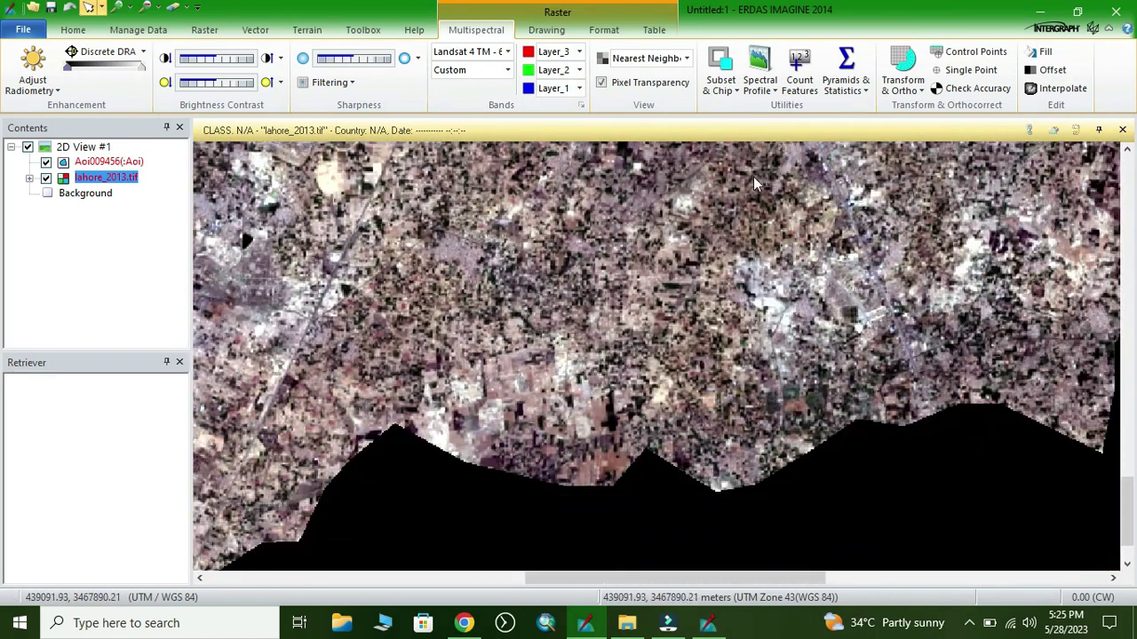
{"action": "scroll", "coordinate": [683, 385], "scroll_direction": "up", "scroll_amount": 3}
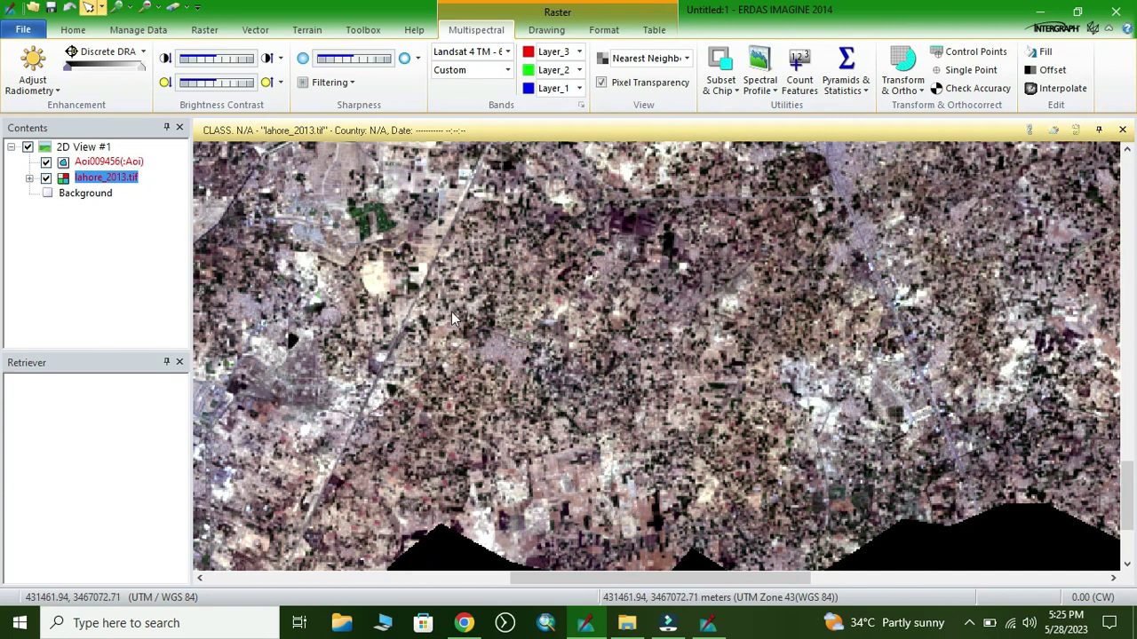
{"action": "scroll", "coordinate": [683, 385], "scroll_direction": "down", "scroll_amount": 3}
{"action": "scroll", "coordinate": [734, 269], "scroll_direction": "up", "scroll_amount": 3}
{"action": "scroll", "coordinate": [733, 269], "scroll_direction": "up", "scroll_amount": 3}
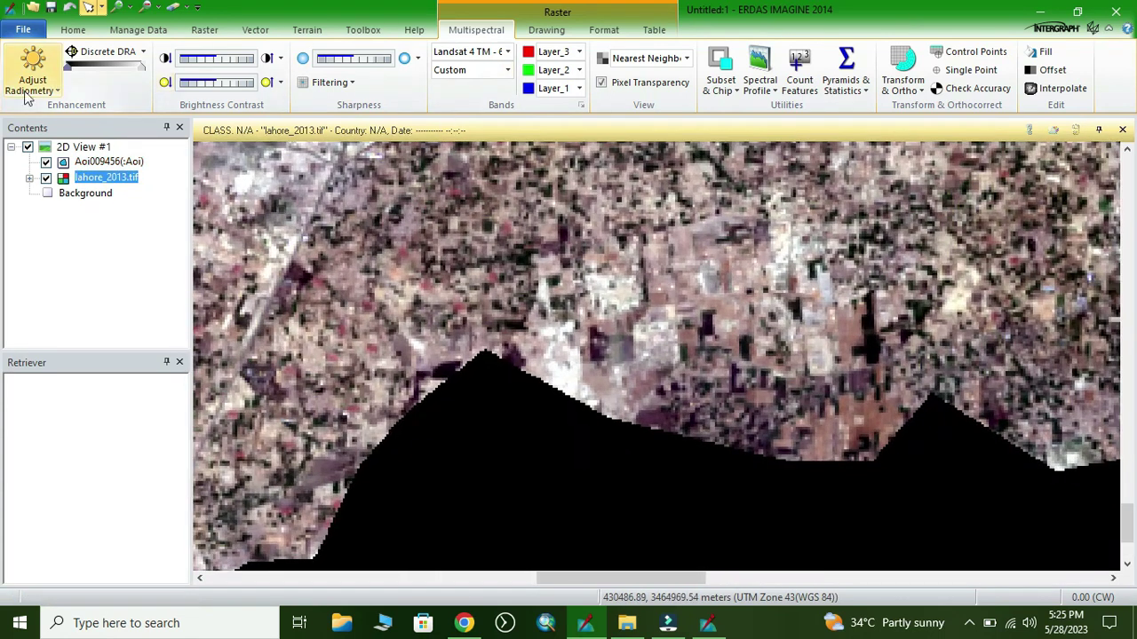
{"action": "left_click", "coordinate": [546, 29]}
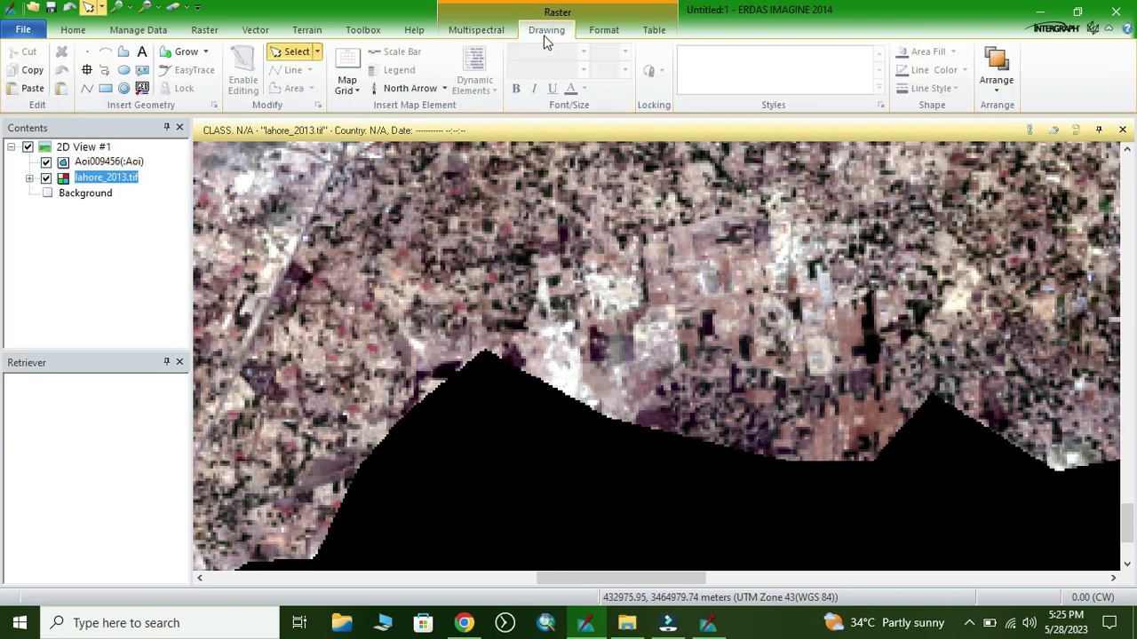
Draw a small polygon AOI on farmland near the southern edge, redoing the first attempt
{"action": "left_click", "coordinate": [124, 52]}
{"action": "left_click", "coordinate": [676, 260]}
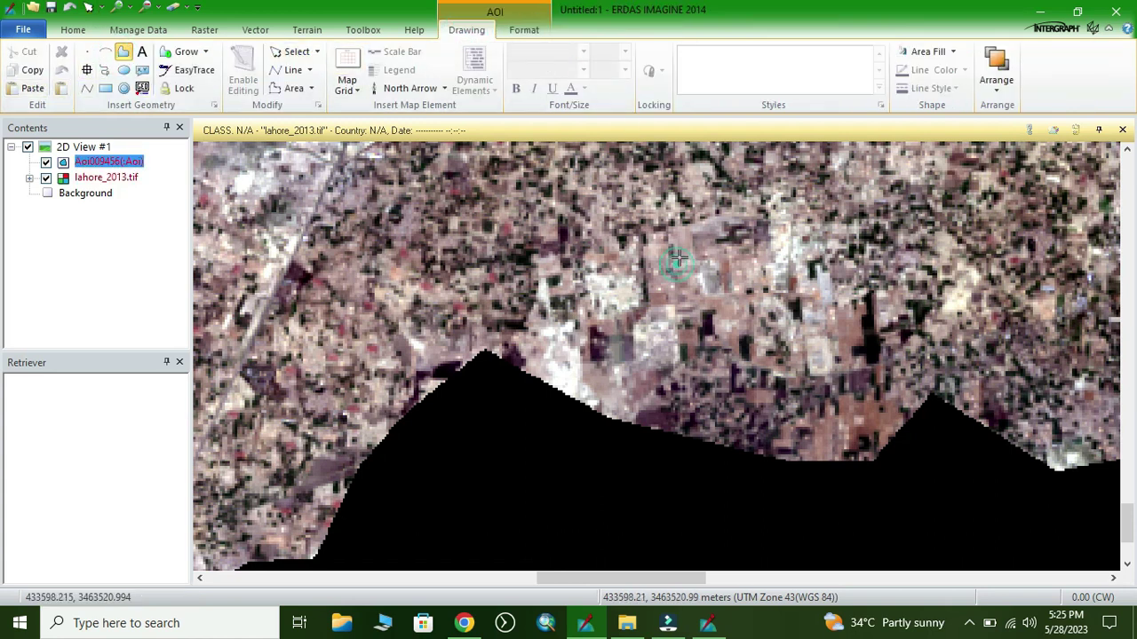
{"action": "left_click", "coordinate": [699, 251]}
{"action": "double_click", "coordinate": [694, 276]}
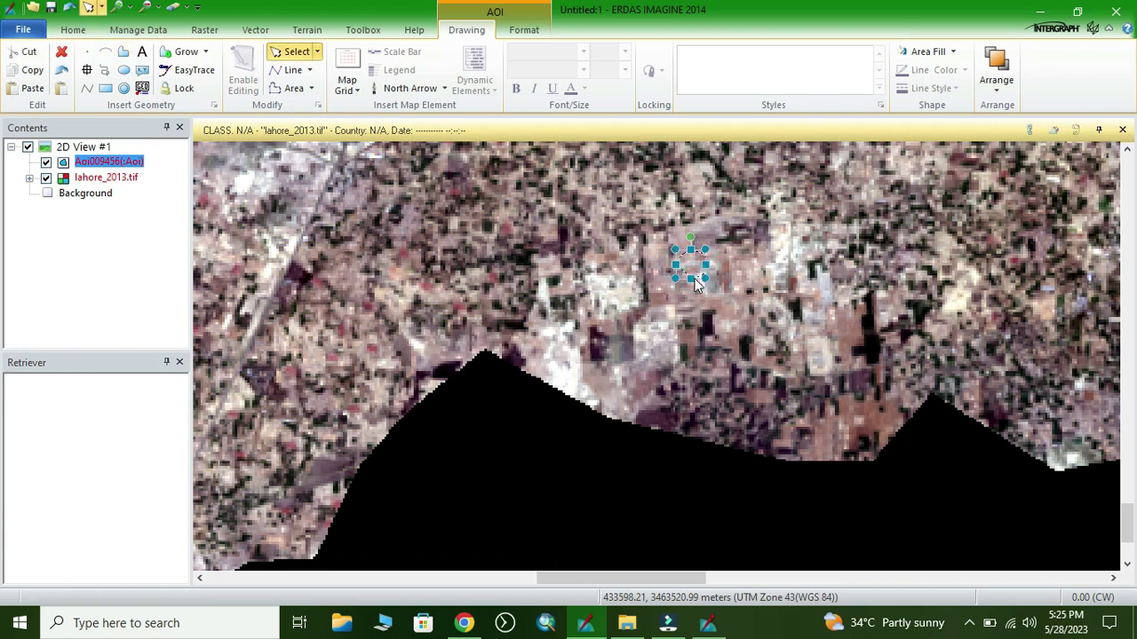
{"action": "left_click", "coordinate": [698, 286]}
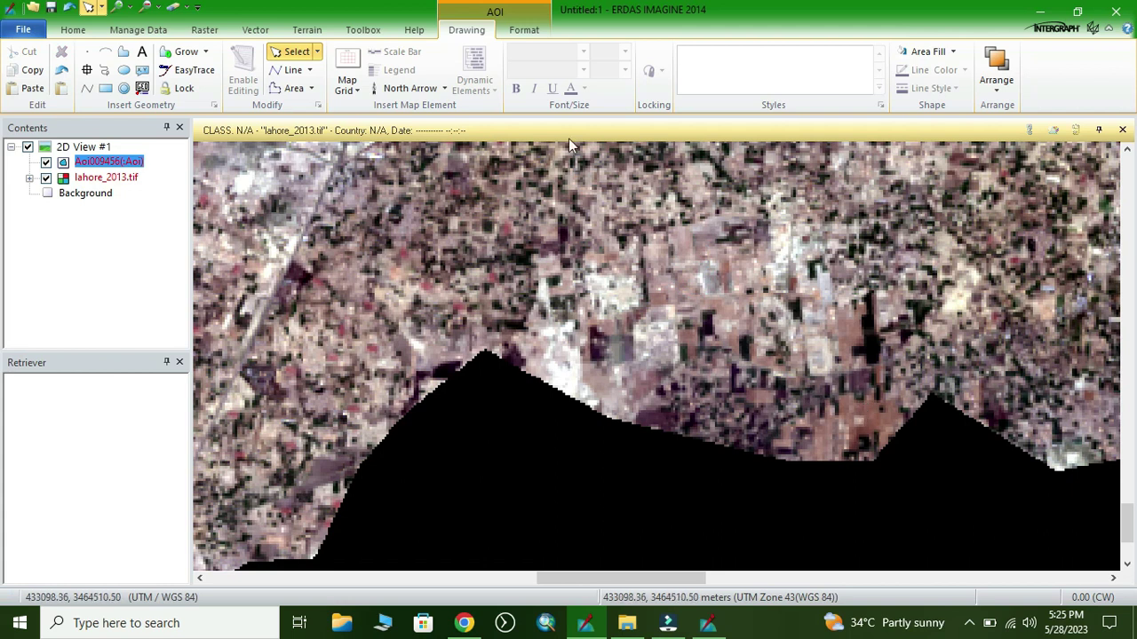
{"action": "left_click", "coordinate": [123, 51]}
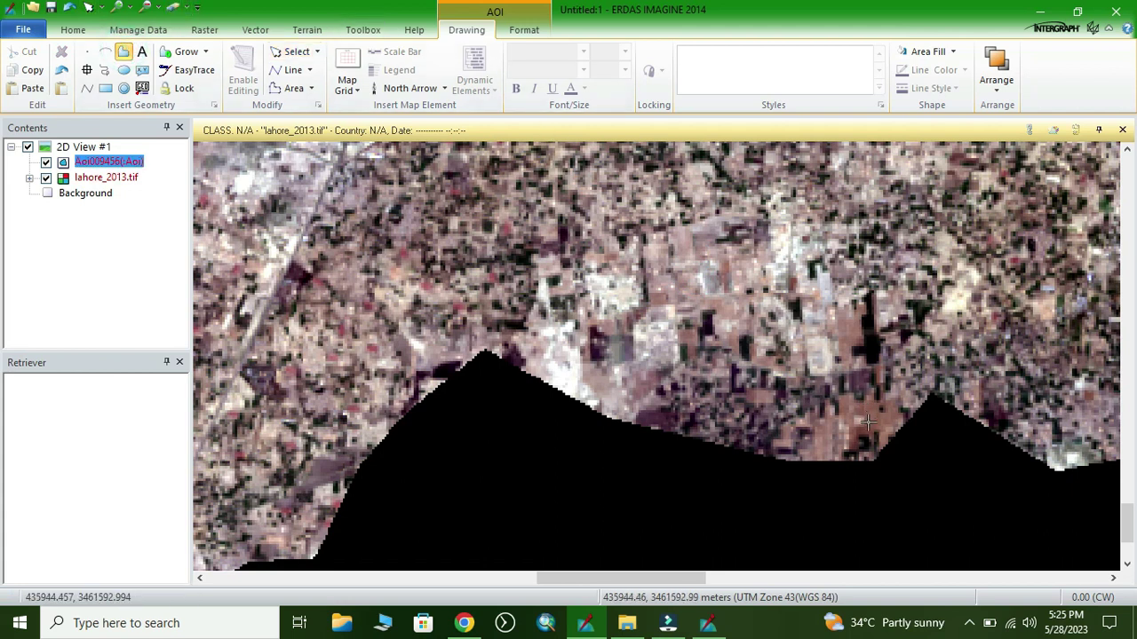
{"action": "double_click", "coordinate": [885, 424]}
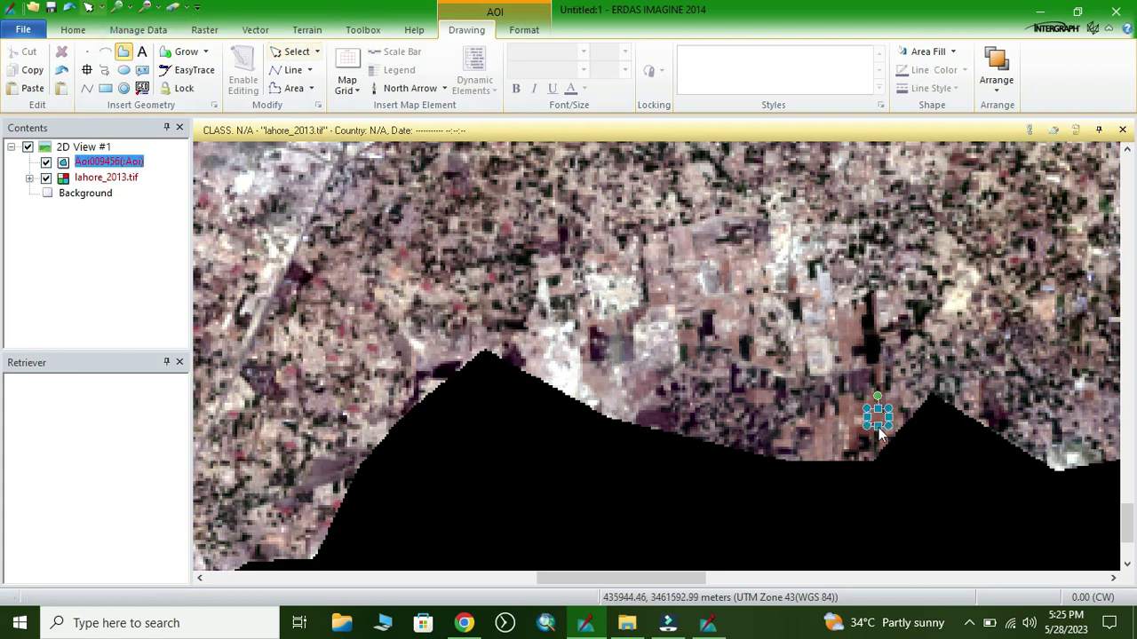
Create a fourth signature from the farmland AOI and name it Agriculture
{"action": "left_click", "coordinate": [701, 628]}
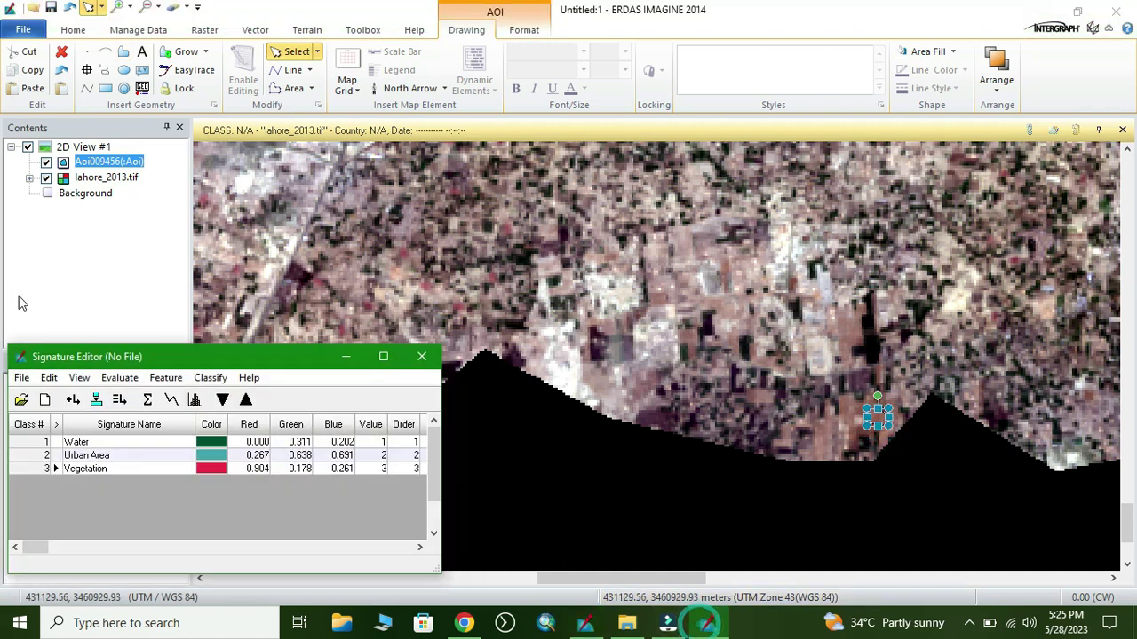
{"action": "left_click", "coordinate": [73, 399]}
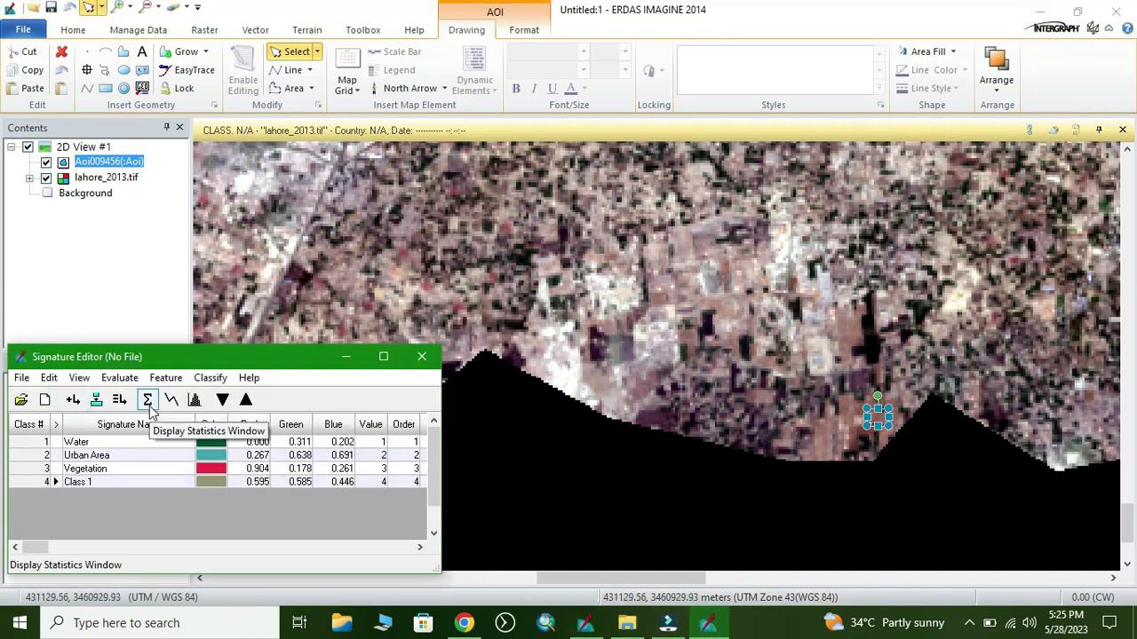
{"action": "left_click", "coordinate": [104, 480]}
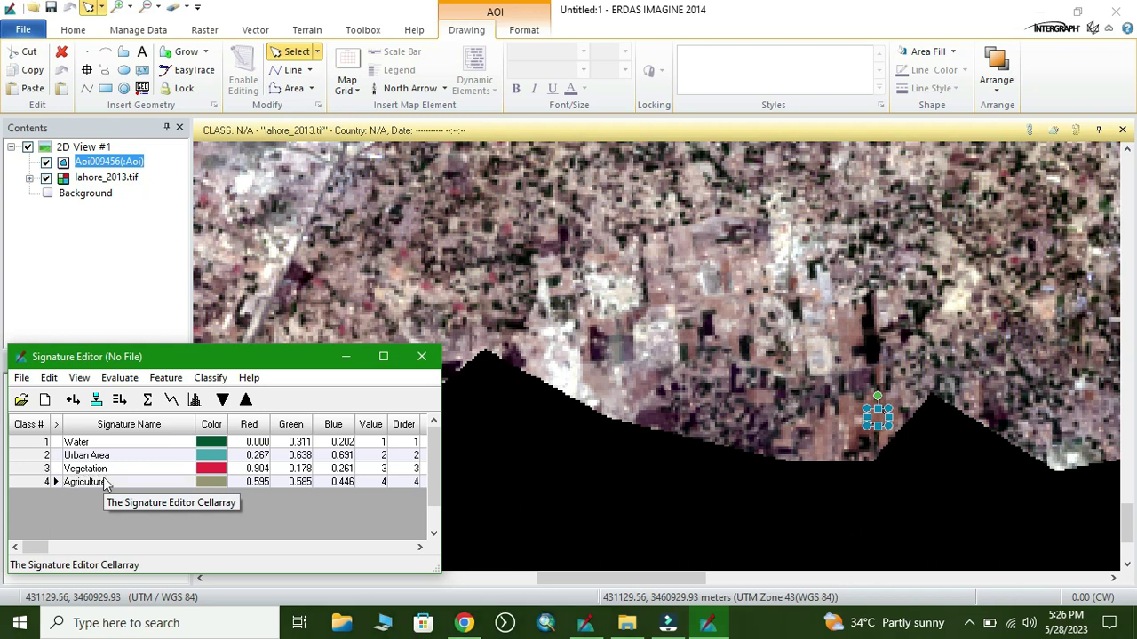
{"action": "left_click", "coordinate": [346, 356]}
Zoom and pan along the river to the small light sandbar, ready to outline it
{"action": "scroll", "coordinate": [526, 289], "scroll_direction": "up", "scroll_amount": 1}
{"action": "scroll", "coordinate": [527, 281], "scroll_direction": "down", "scroll_amount": 4}
{"action": "scroll", "coordinate": [602, 232], "scroll_direction": "up", "scroll_amount": 3}
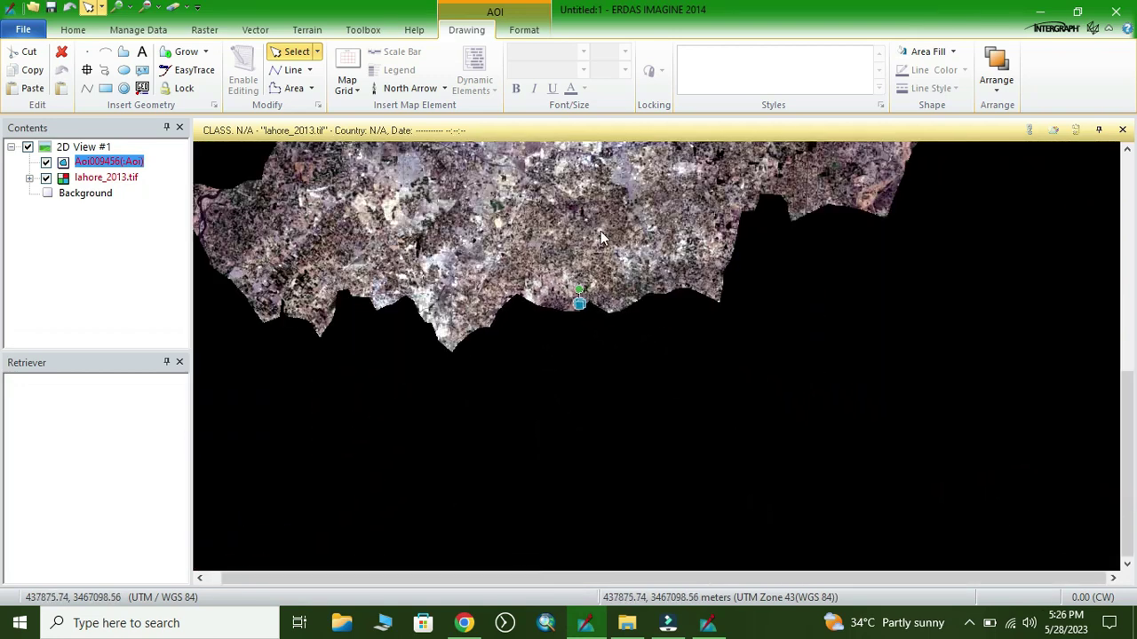
{"action": "scroll", "coordinate": [617, 202], "scroll_direction": "up", "scroll_amount": 2}
{"action": "scroll", "coordinate": [605, 282], "scroll_direction": "up", "scroll_amount": 2}
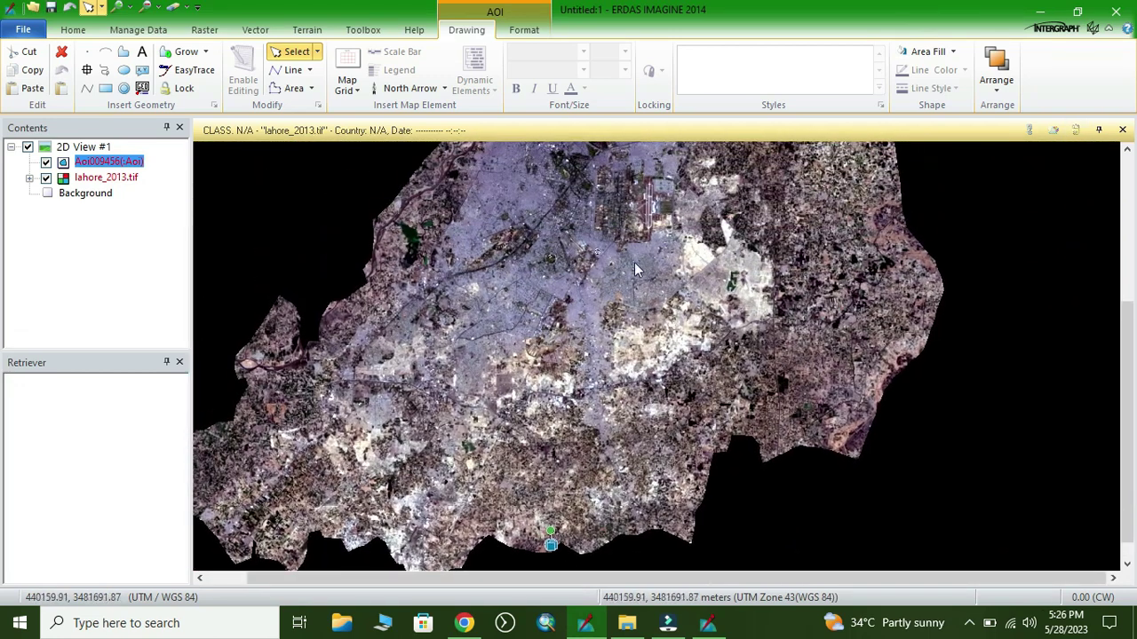
{"action": "scroll", "coordinate": [615, 311], "scroll_direction": "down", "scroll_amount": 1}
{"action": "scroll", "coordinate": [607, 285], "scroll_direction": "up", "scroll_amount": 2}
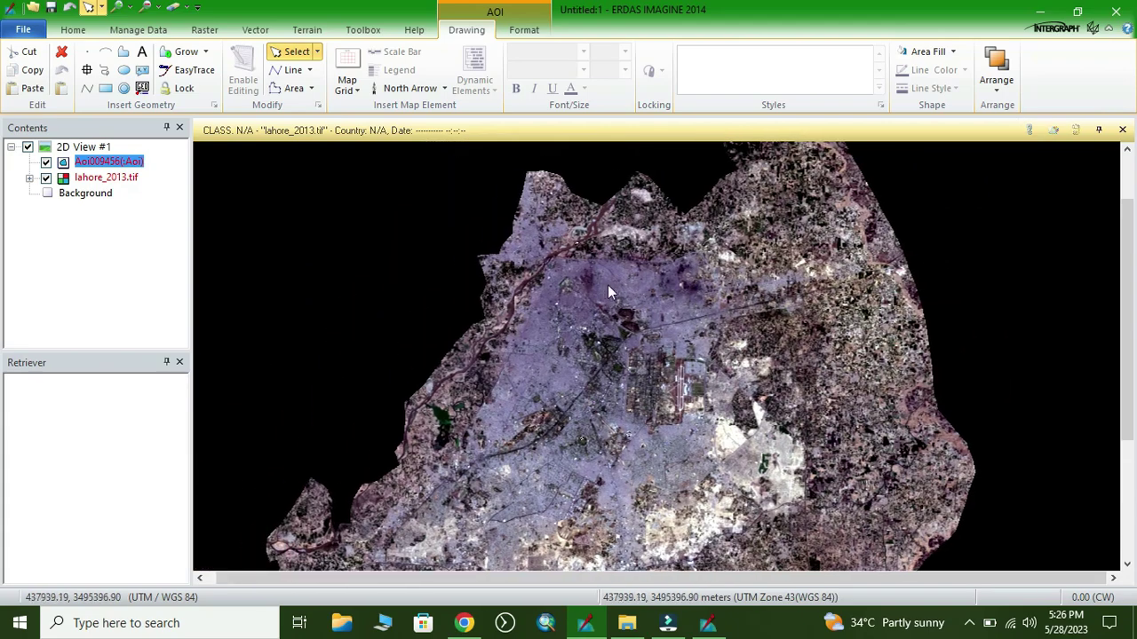
{"action": "scroll", "coordinate": [539, 265], "scroll_direction": "up", "scroll_amount": 4}
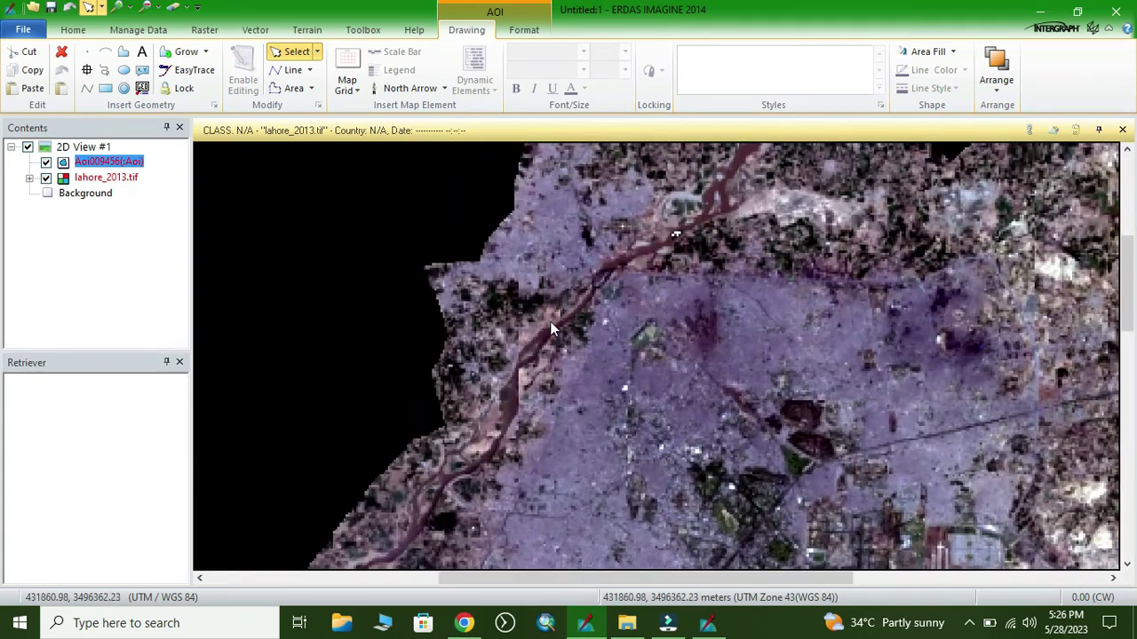
{"action": "scroll", "coordinate": [524, 405], "scroll_direction": "up", "scroll_amount": 3}
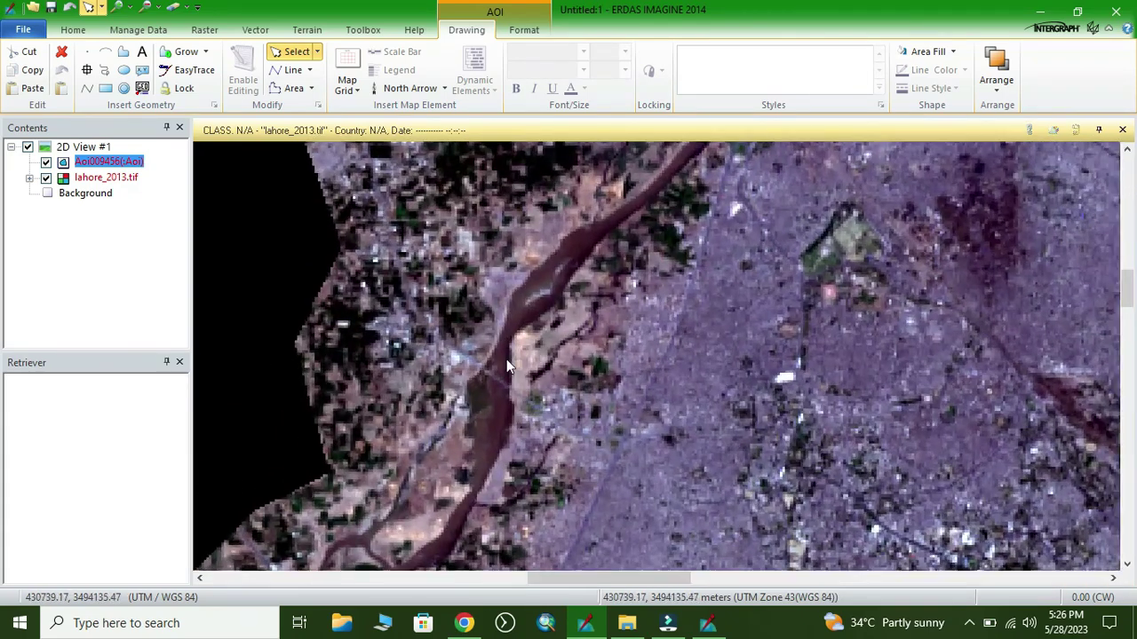
{"action": "left_click_drag", "start_coordinate": [459, 431], "coordinate": [577, 246]}
{"action": "scroll", "coordinate": [557, 345], "scroll_direction": "up", "scroll_amount": 3}
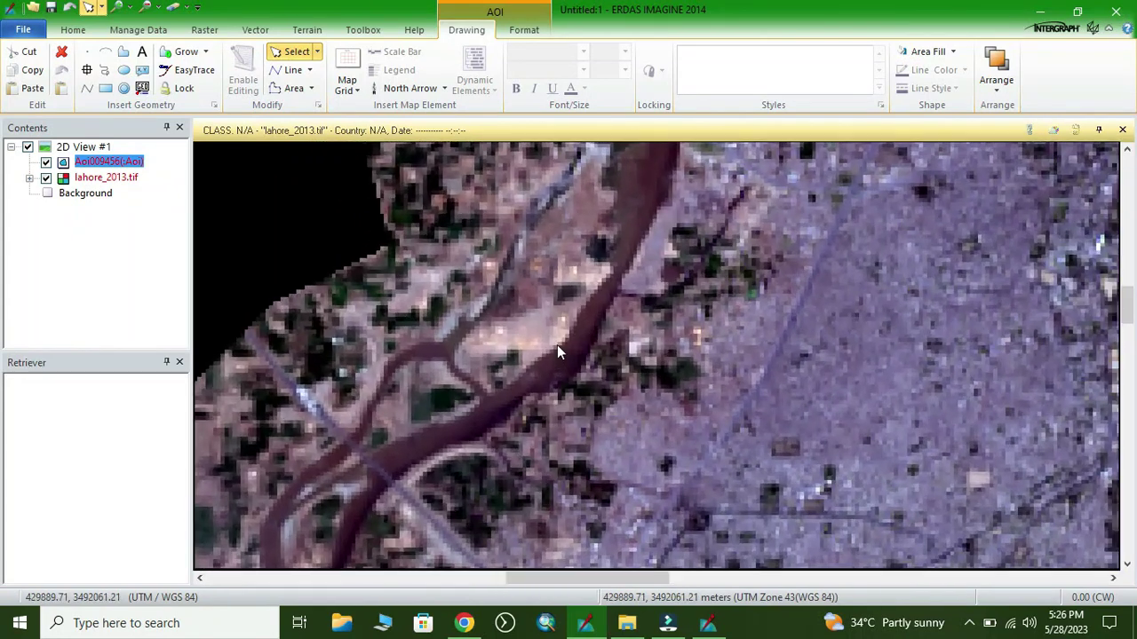
{"action": "scroll", "coordinate": [568, 324], "scroll_direction": "down", "scroll_amount": 5}
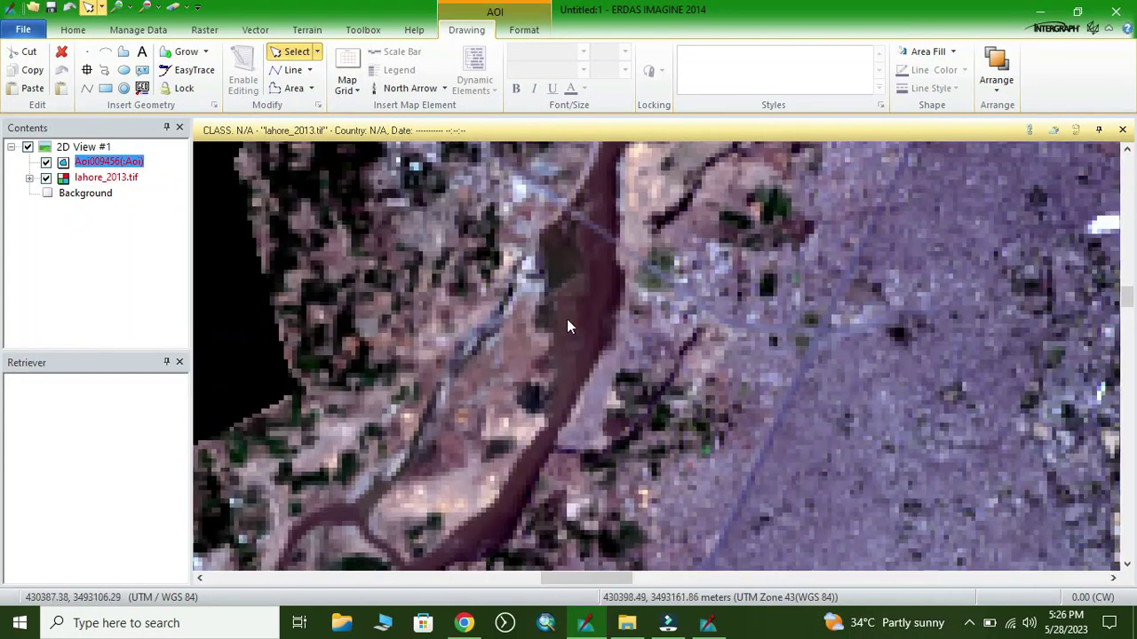
{"action": "scroll", "coordinate": [569, 294], "scroll_direction": "up", "scroll_amount": 3}
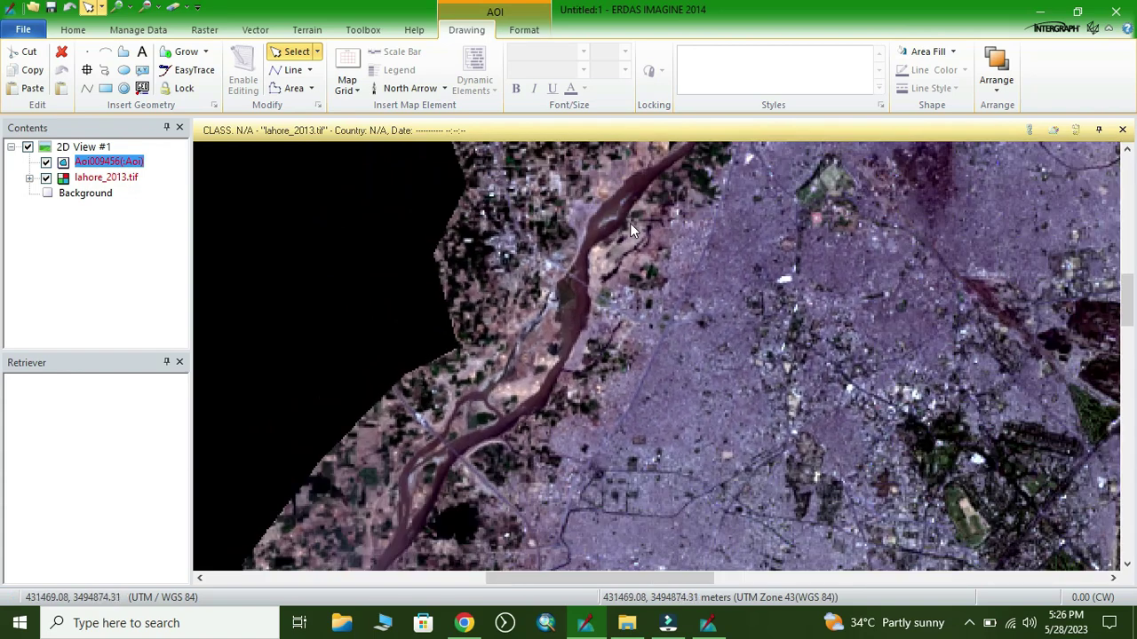
{"action": "scroll", "coordinate": [604, 309], "scroll_direction": "down", "scroll_amount": 2}
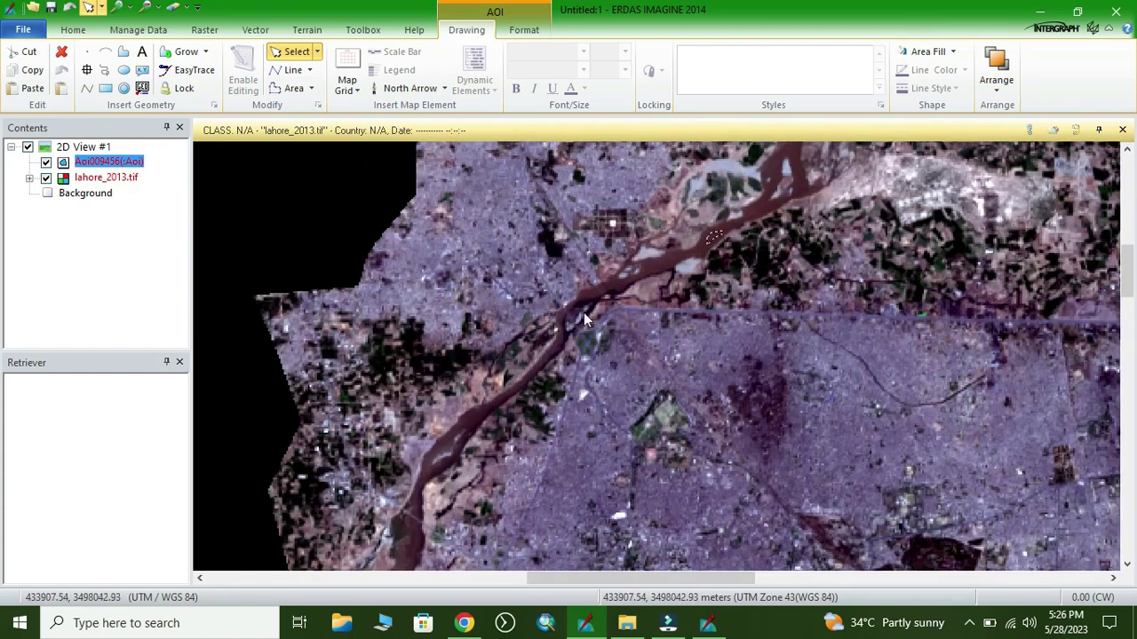
{"action": "scroll", "coordinate": [603, 327], "scroll_direction": "up", "scroll_amount": 2}
{"action": "scroll", "coordinate": [554, 365], "scroll_direction": "up", "scroll_amount": 2}
{"action": "scroll", "coordinate": [612, 311], "scroll_direction": "up", "scroll_amount": 3}
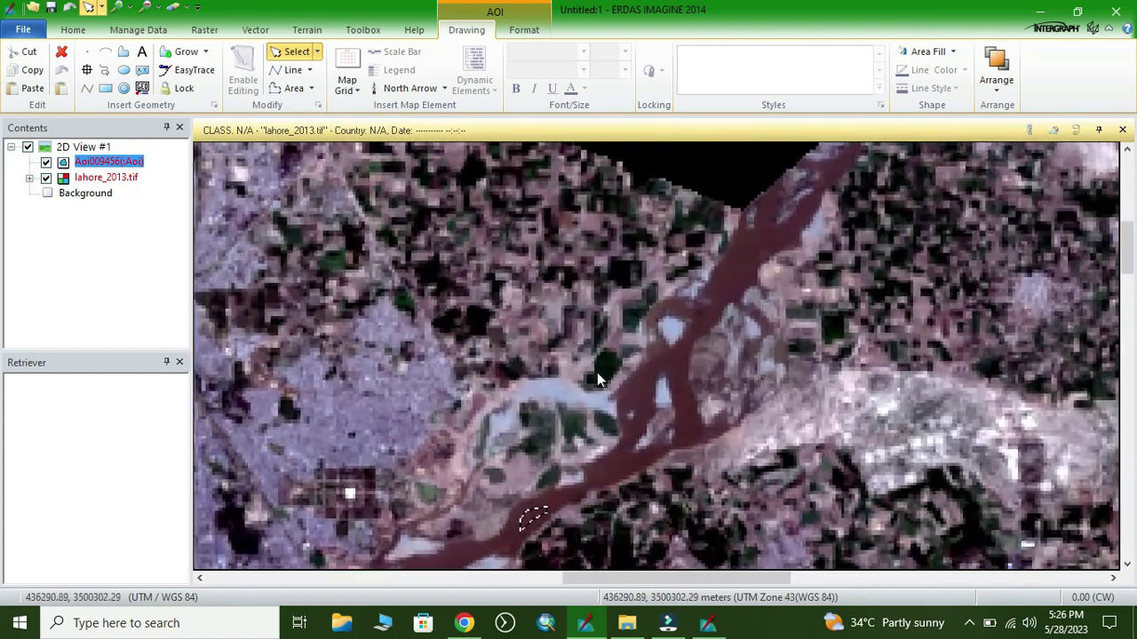
{"action": "scroll", "coordinate": [694, 330], "scroll_direction": "up", "scroll_amount": 2}
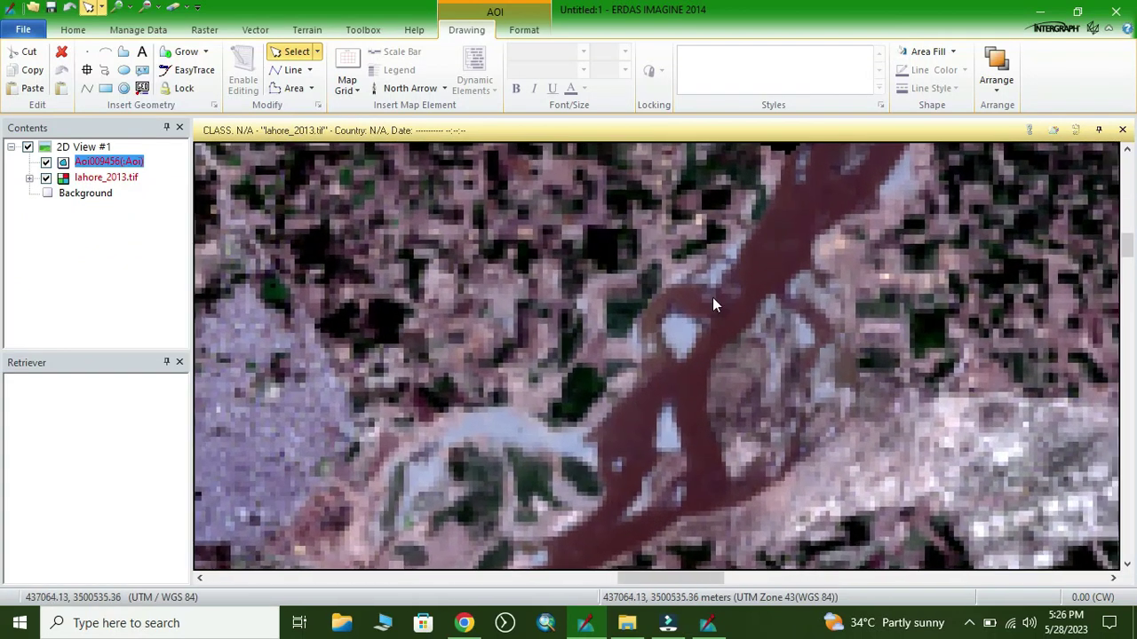
{"action": "left_click", "coordinate": [123, 51]}
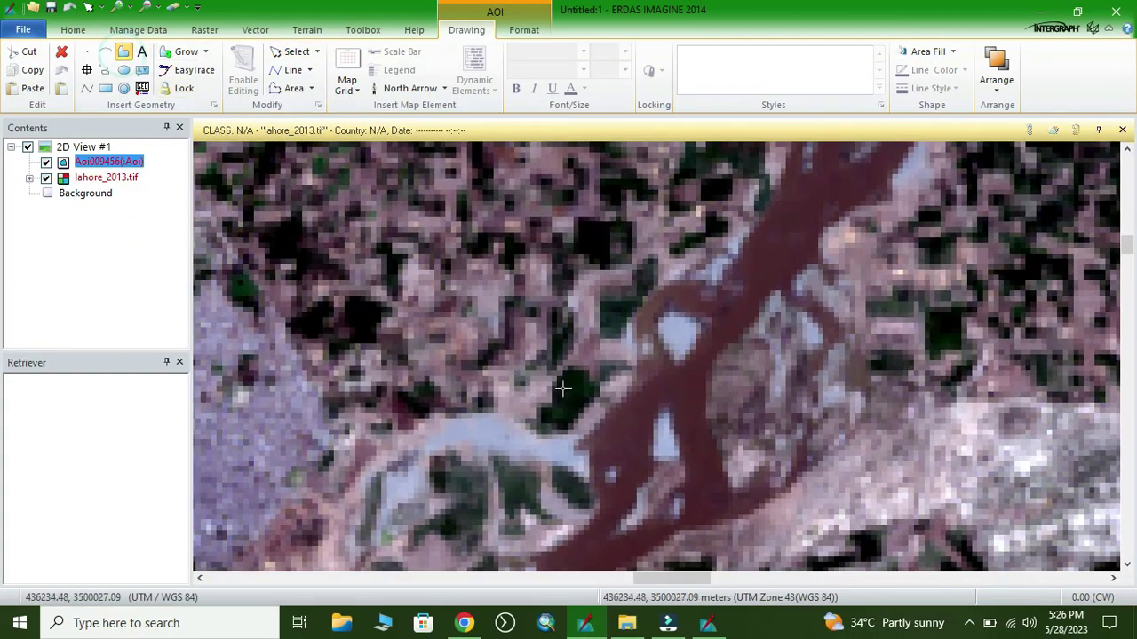
Close the sandbar AOI and add it as signature class 5 named 'sand'
{"action": "double_click", "coordinate": [678, 342]}
{"action": "left_click", "coordinate": [708, 624]}
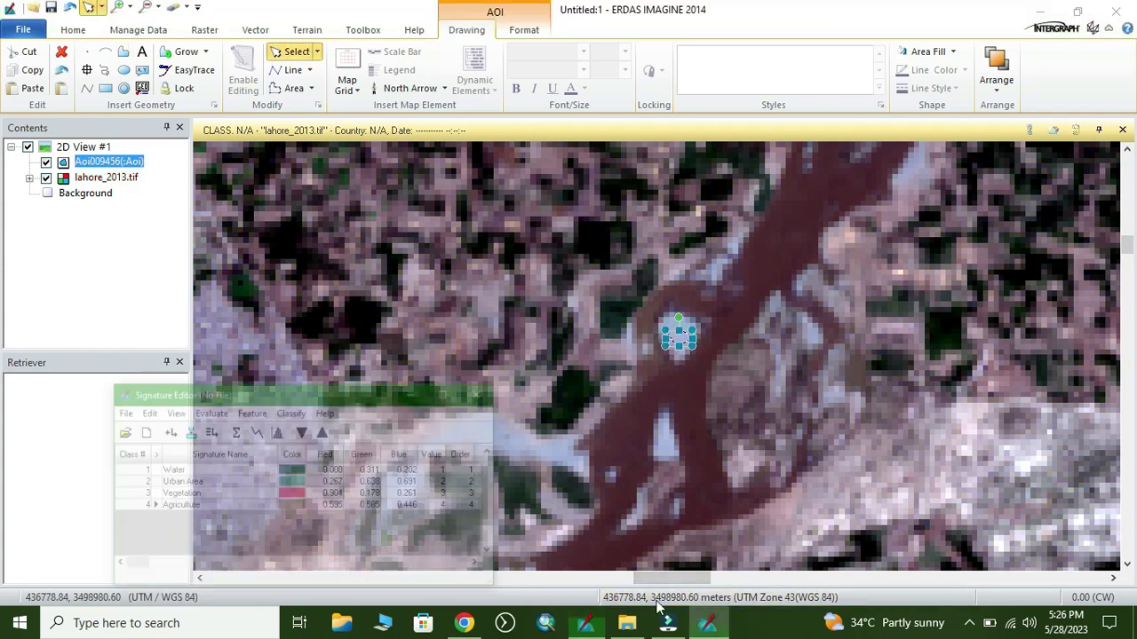
{"action": "left_click", "coordinate": [73, 399]}
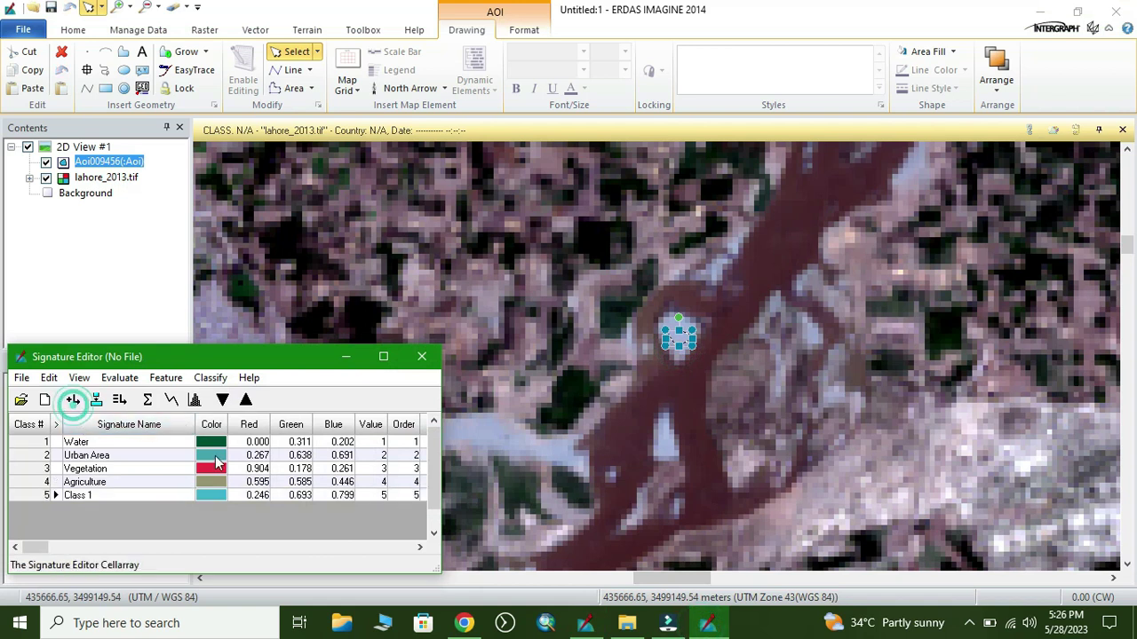
{"action": "left_click", "coordinate": [130, 495]}
{"action": "type", "text": "s"}
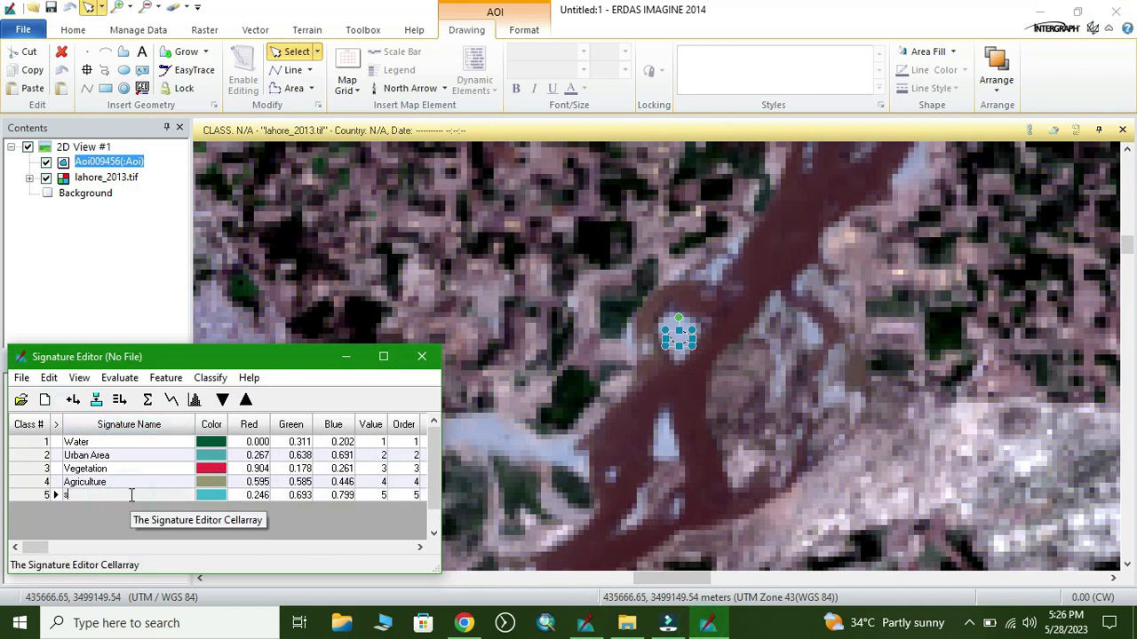
{"action": "type", "text": "and"}
{"action": "left_click", "coordinate": [125, 508]}
{"action": "left_click", "coordinate": [210, 442]}
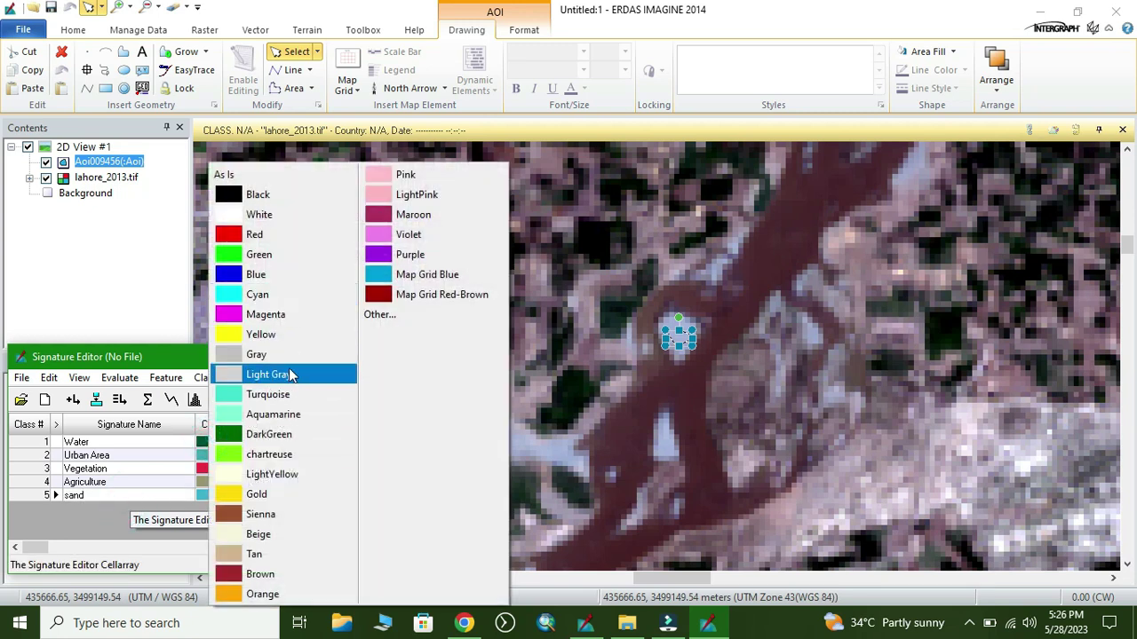
Colour the Water signature blue, Urban Area yellow and Vegetation green
{"action": "left_click", "coordinate": [371, 274]}
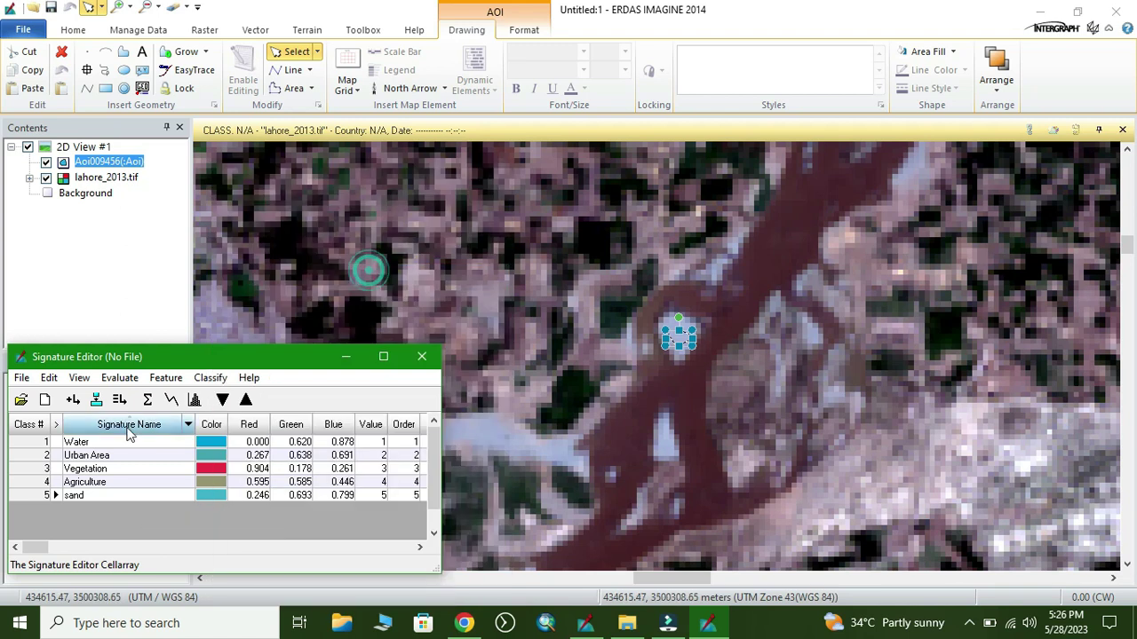
{"action": "left_click", "coordinate": [206, 455]}
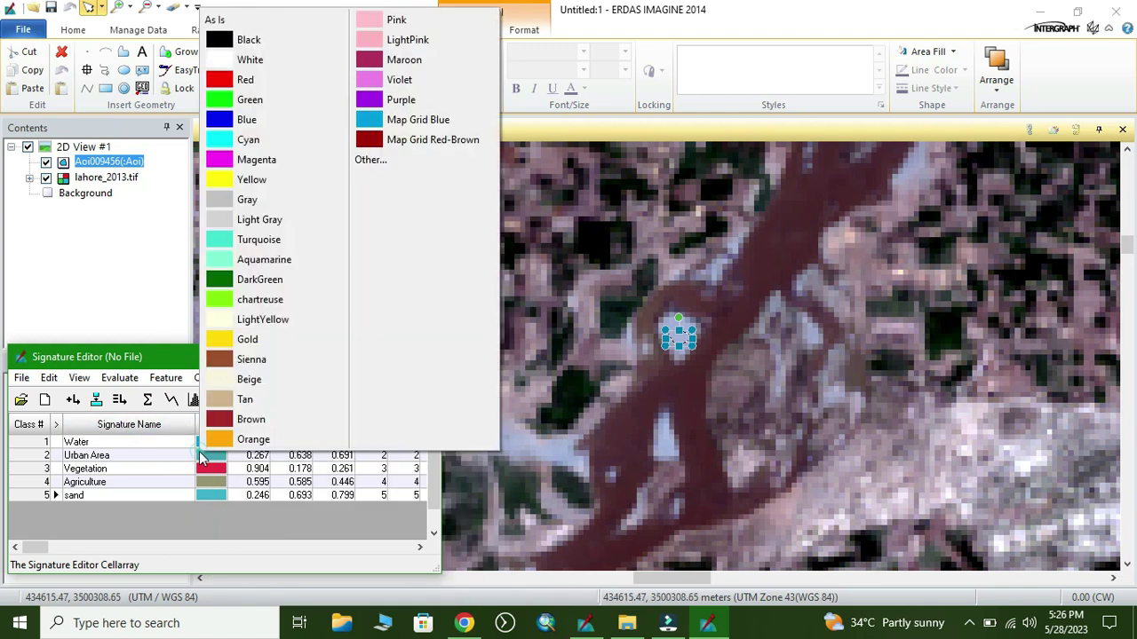
{"action": "left_click", "coordinate": [263, 191]}
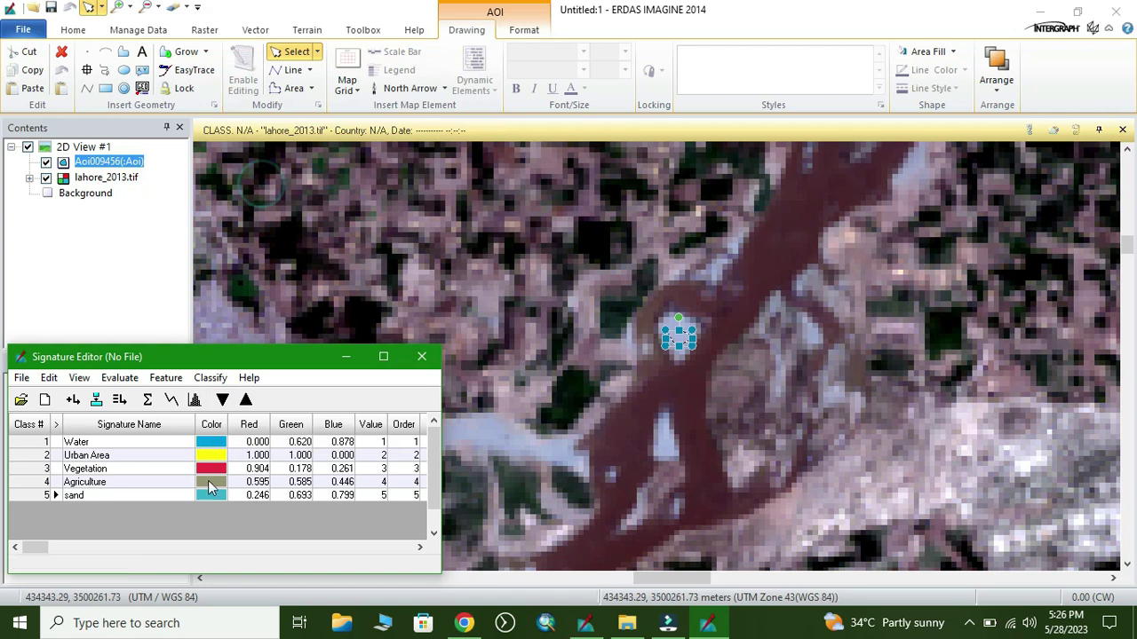
{"action": "left_click", "coordinate": [210, 468]}
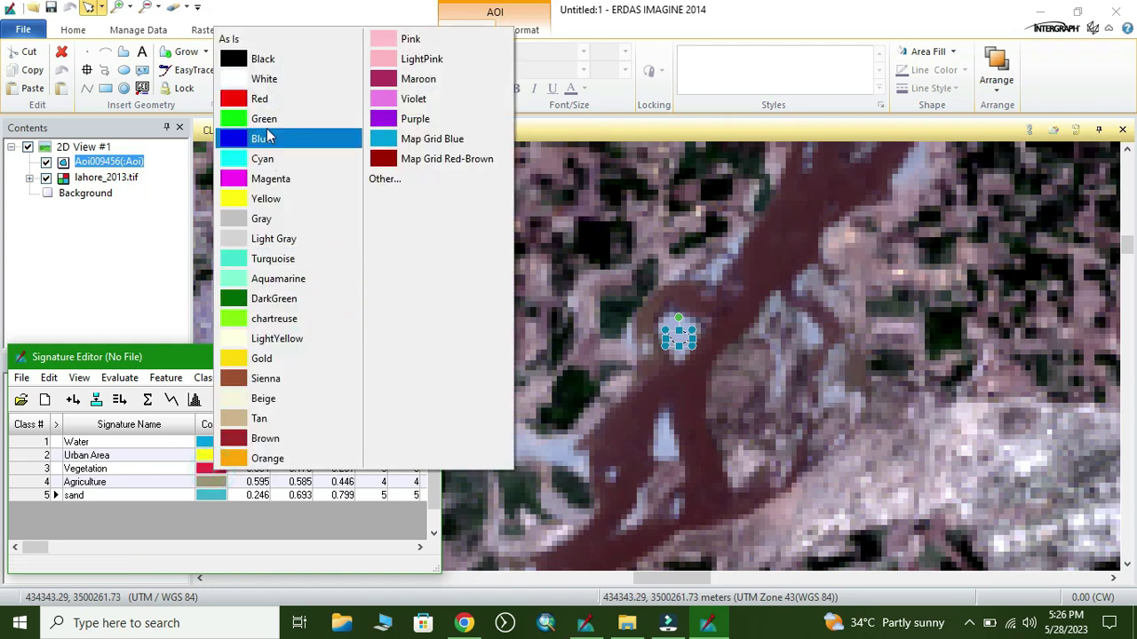
{"action": "left_click", "coordinate": [257, 139]}
{"action": "left_click", "coordinate": [209, 469]}
{"action": "key", "text": "Up"}
{"action": "key", "text": "Return"}
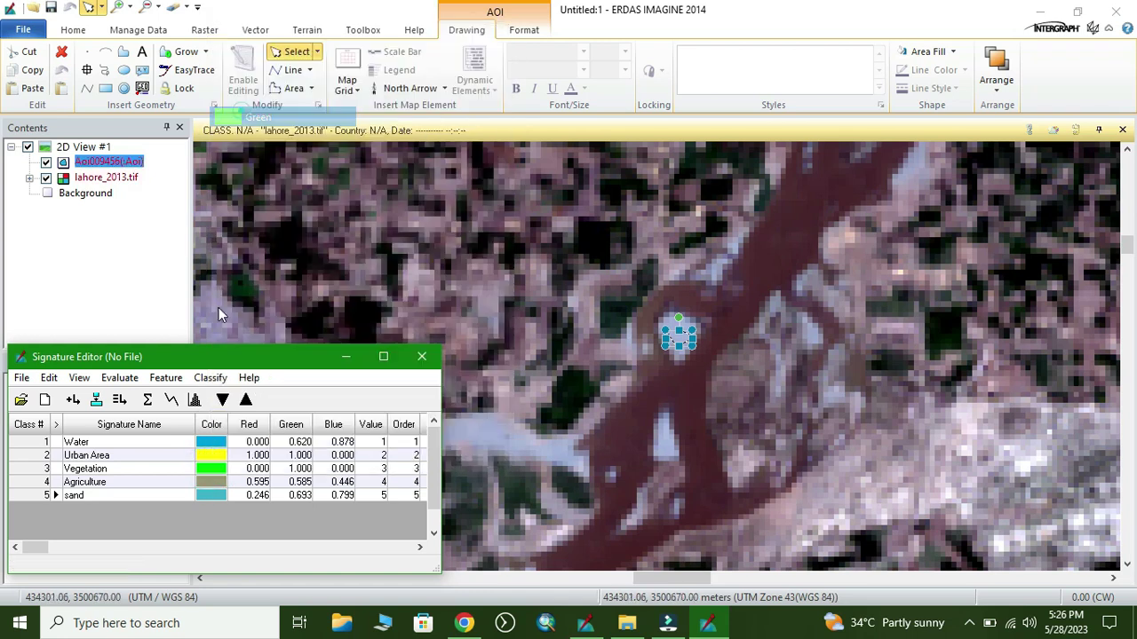
Colour the sand signature pink and Agriculture brown (Sienna)
{"action": "left_click", "coordinate": [217, 484]}
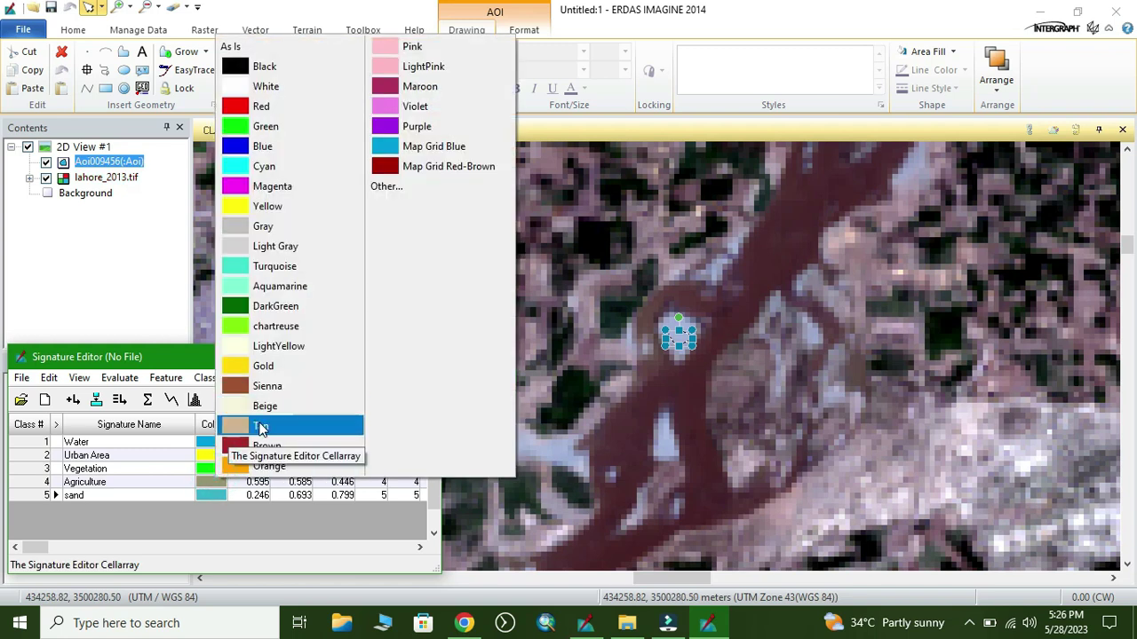
{"action": "left_click", "coordinate": [260, 429]}
{"action": "left_click", "coordinate": [215, 496]}
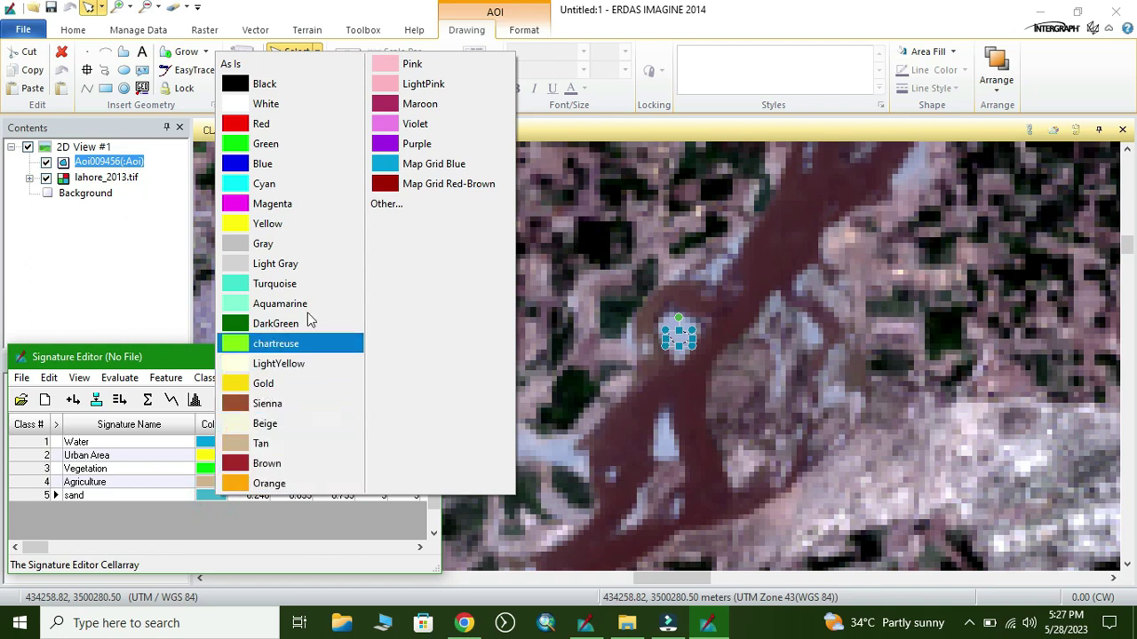
{"action": "left_click", "coordinate": [439, 65]}
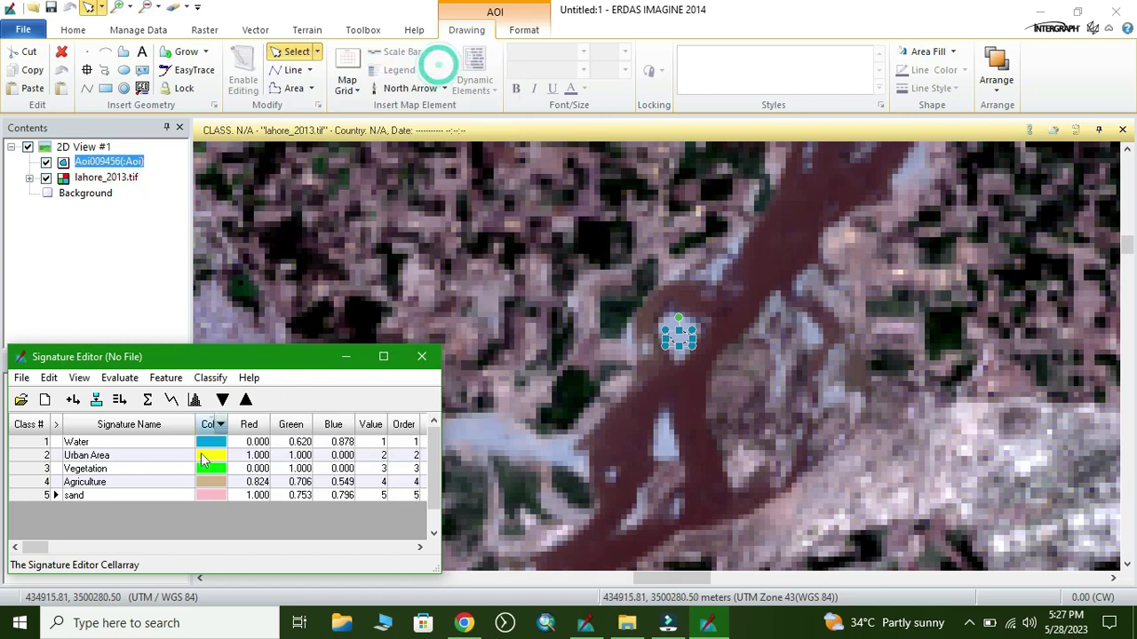
{"action": "left_click", "coordinate": [212, 482]}
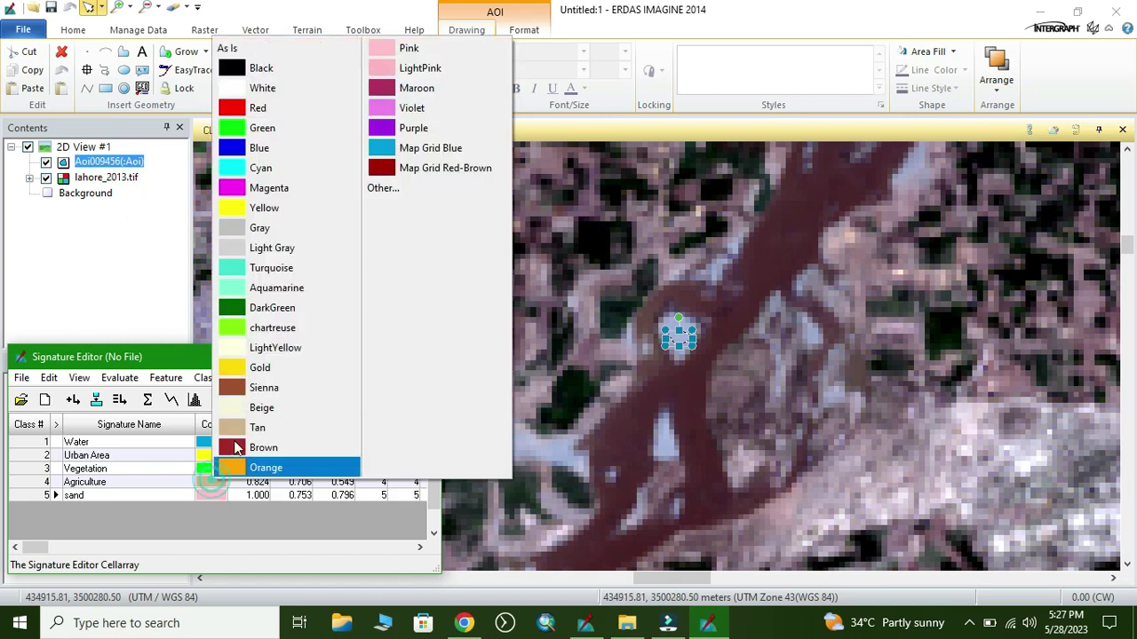
{"action": "left_click", "coordinate": [254, 389]}
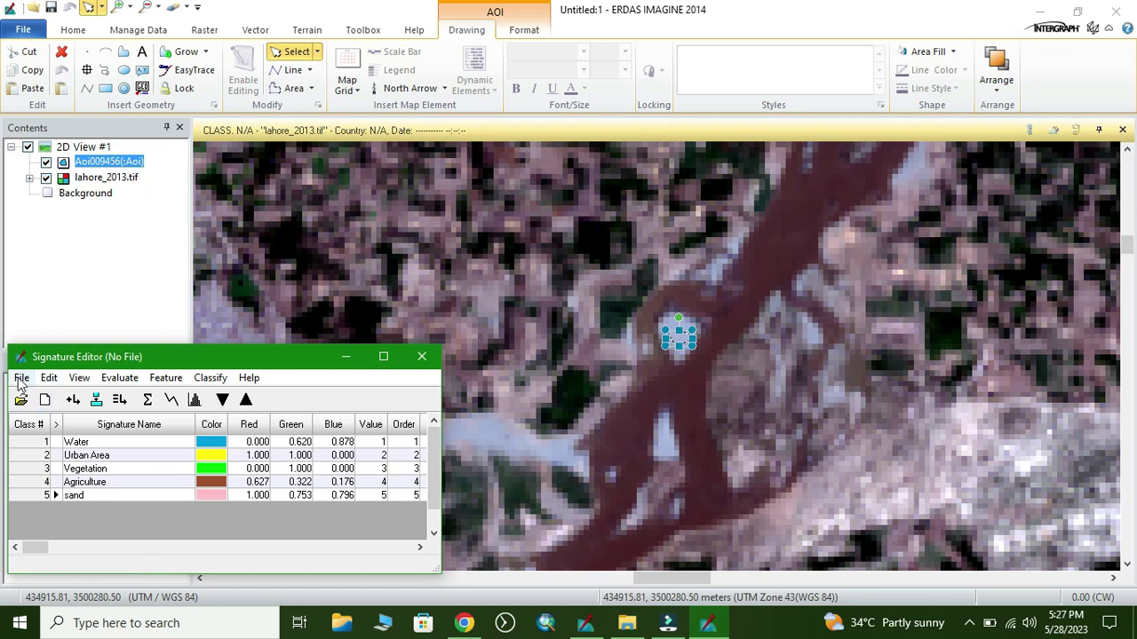
{"action": "left_click", "coordinate": [21, 379]}
Save all five signatures to the file spectral_sig.sig
{"action": "left_click", "coordinate": [40, 433]}
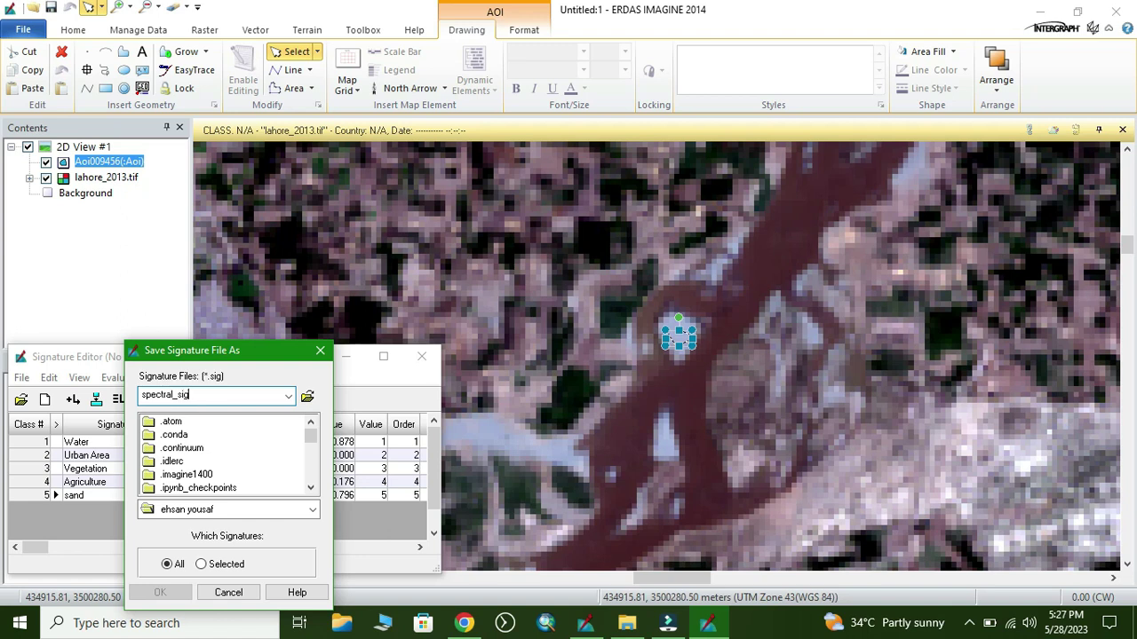
{"action": "key", "text": "Return"}
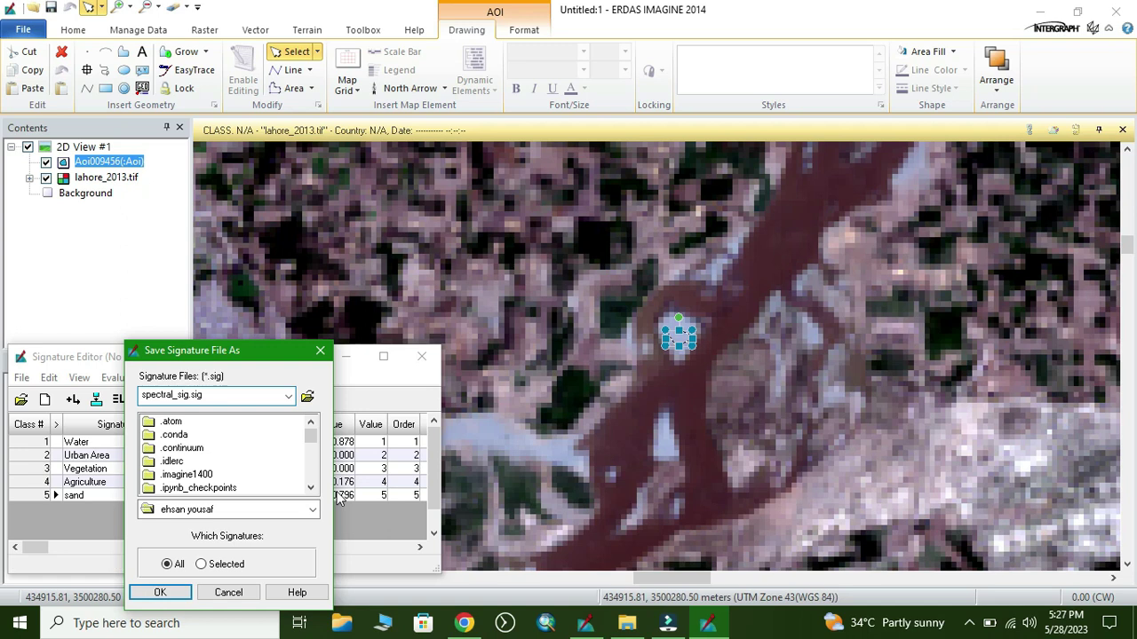
{"action": "left_click", "coordinate": [159, 592]}
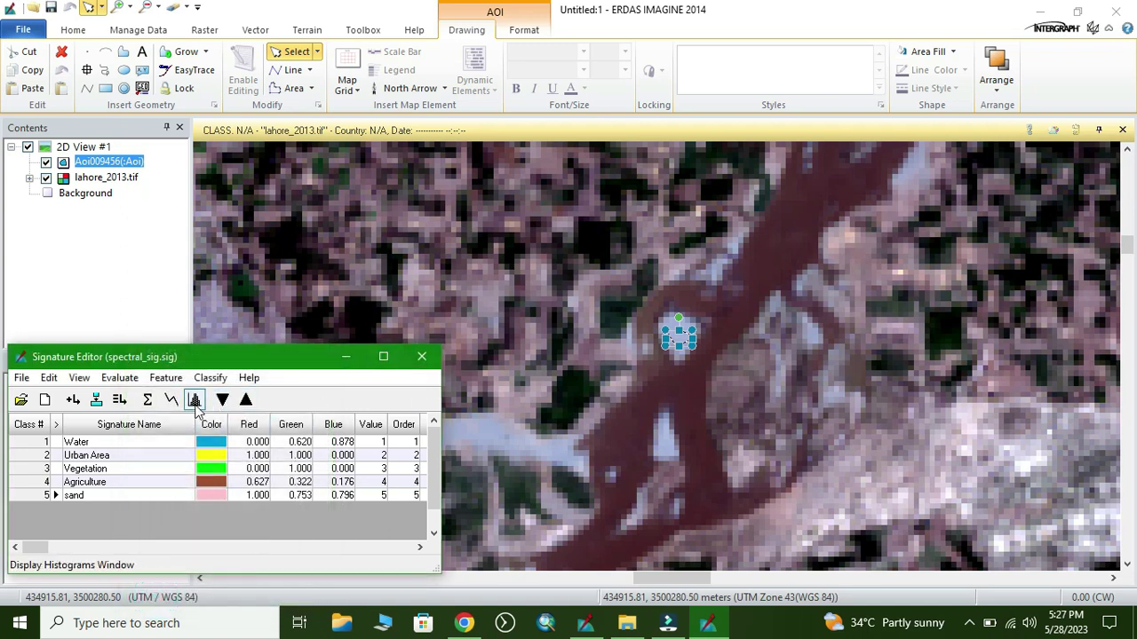
{"action": "left_click", "coordinate": [194, 400]}
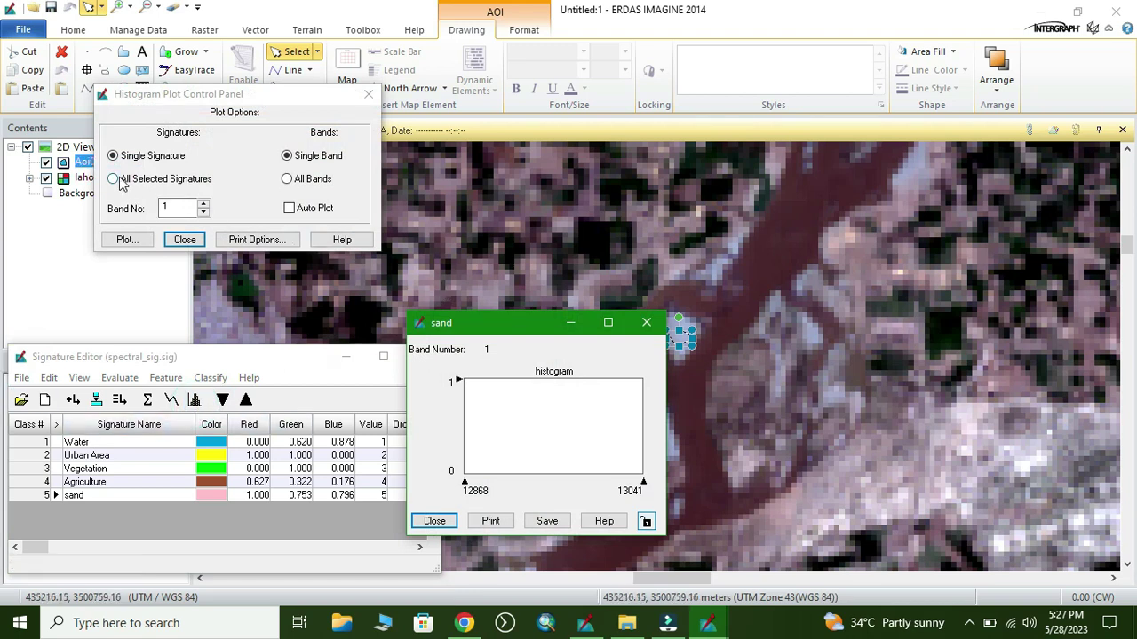
{"action": "left_click", "coordinate": [647, 321]}
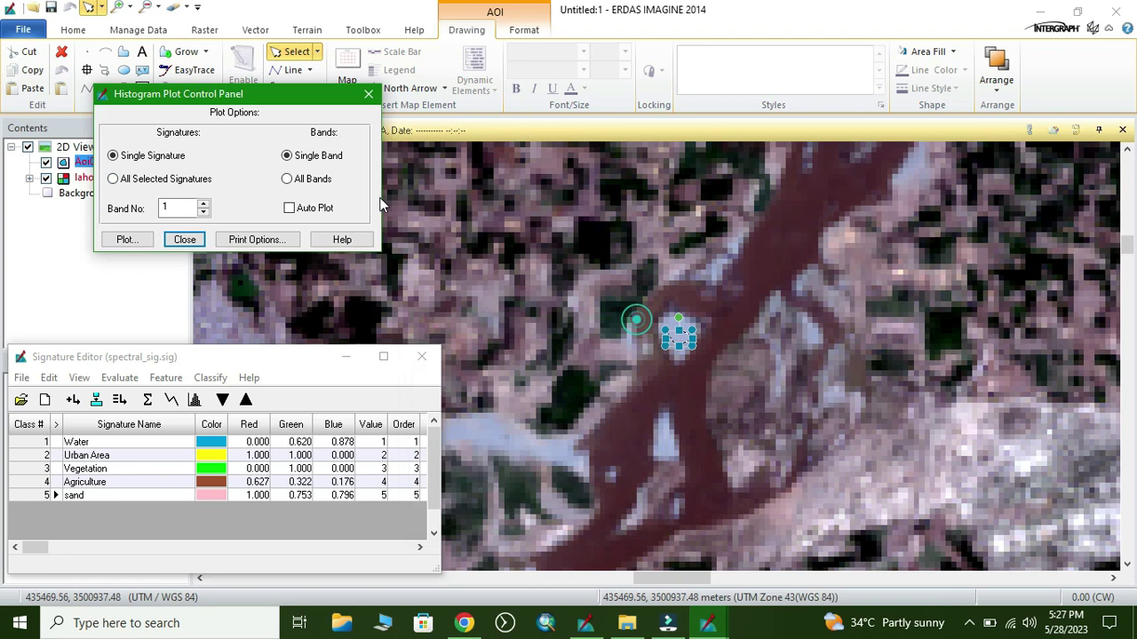
{"action": "left_click", "coordinate": [366, 95]}
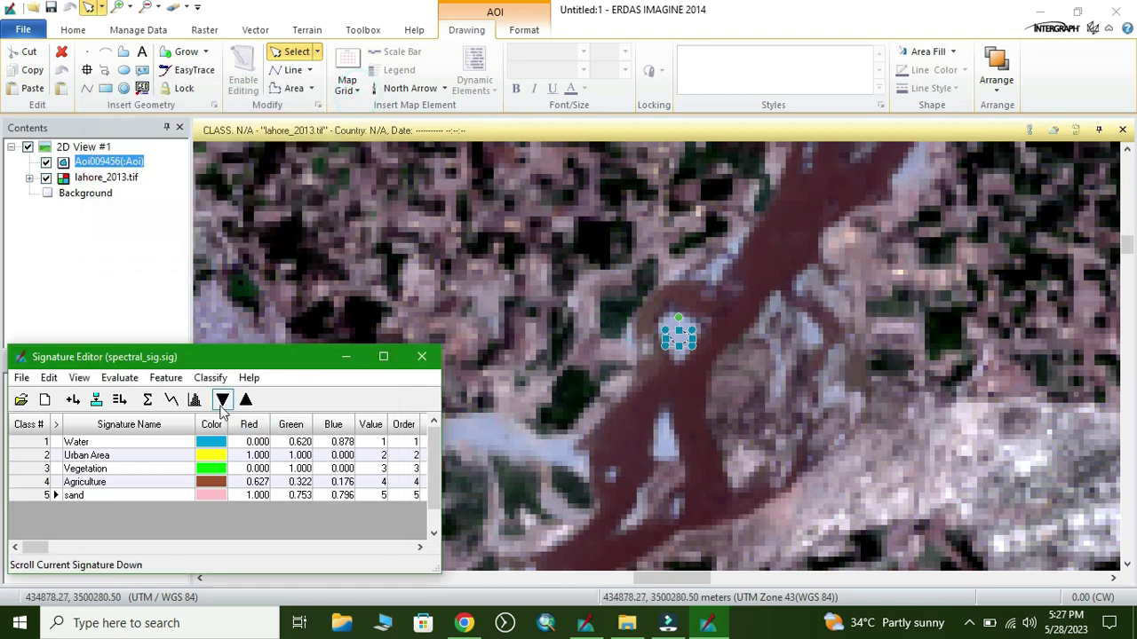
{"action": "left_click", "coordinate": [177, 403]}
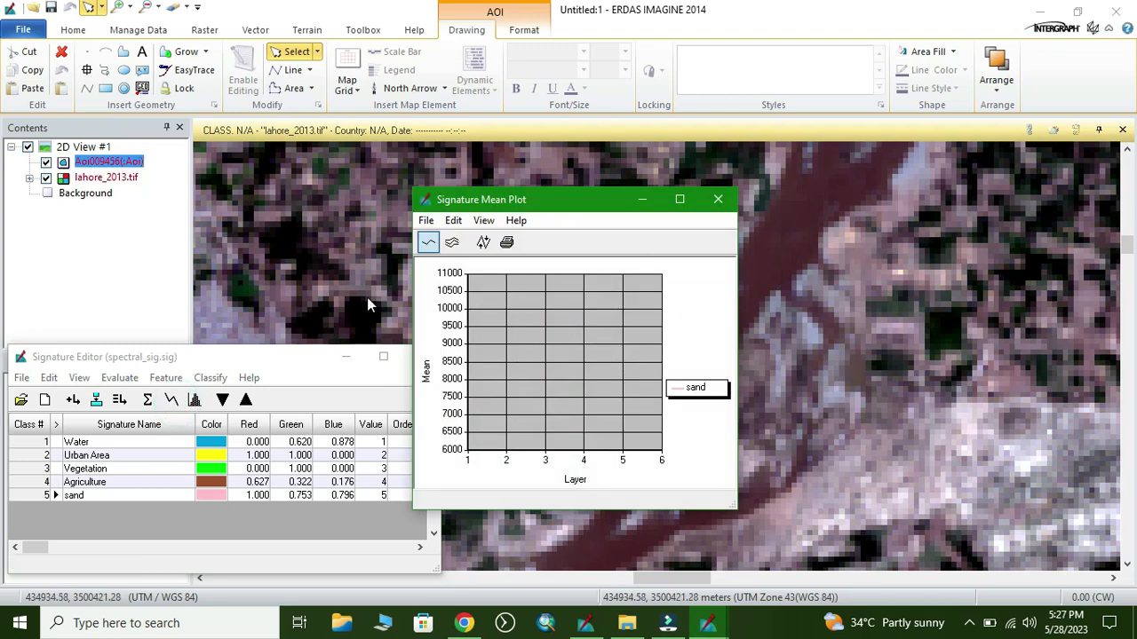
{"action": "left_click", "coordinate": [451, 244]}
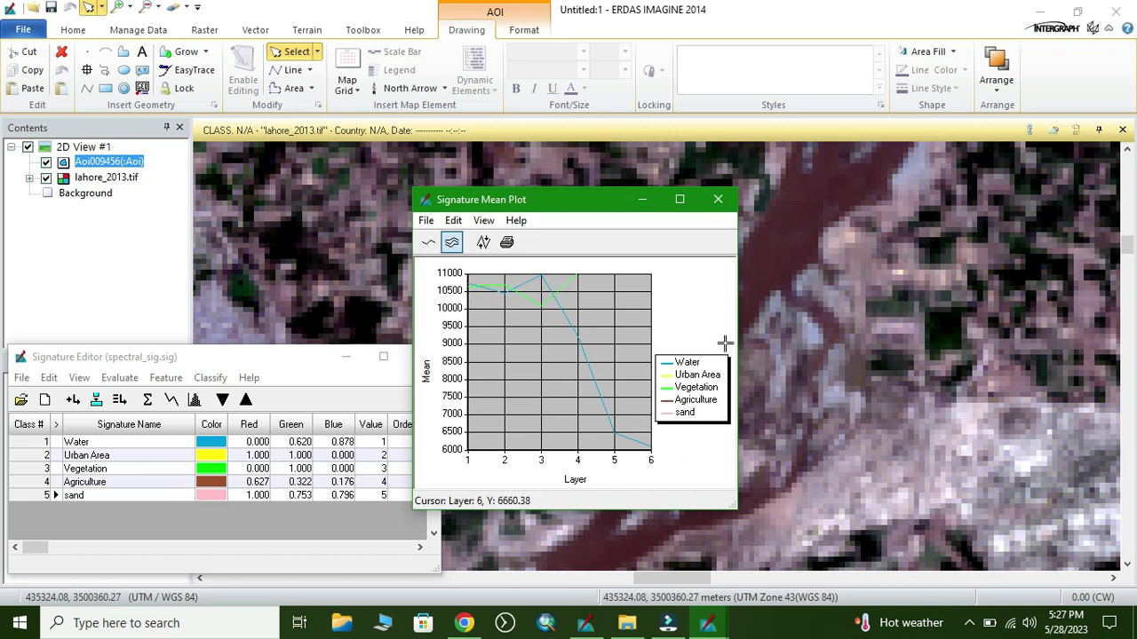
{"action": "left_click", "coordinate": [717, 199]}
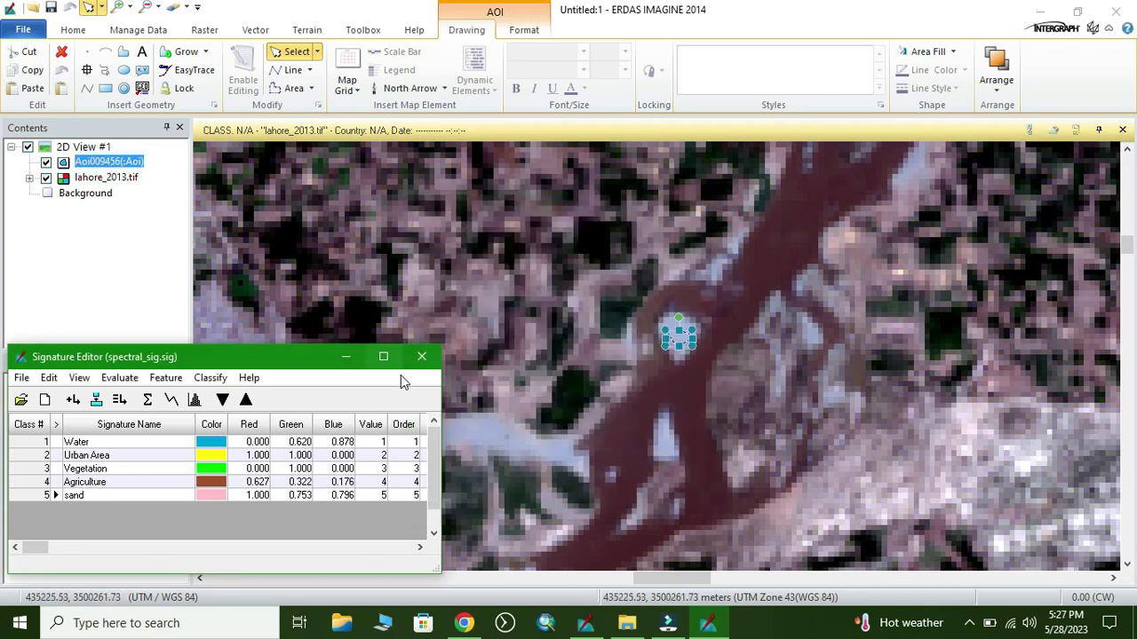
Minimize the Signature Editor and open the Supervised Classification dialog from the Raster tools
{"action": "left_click", "coordinate": [347, 357]}
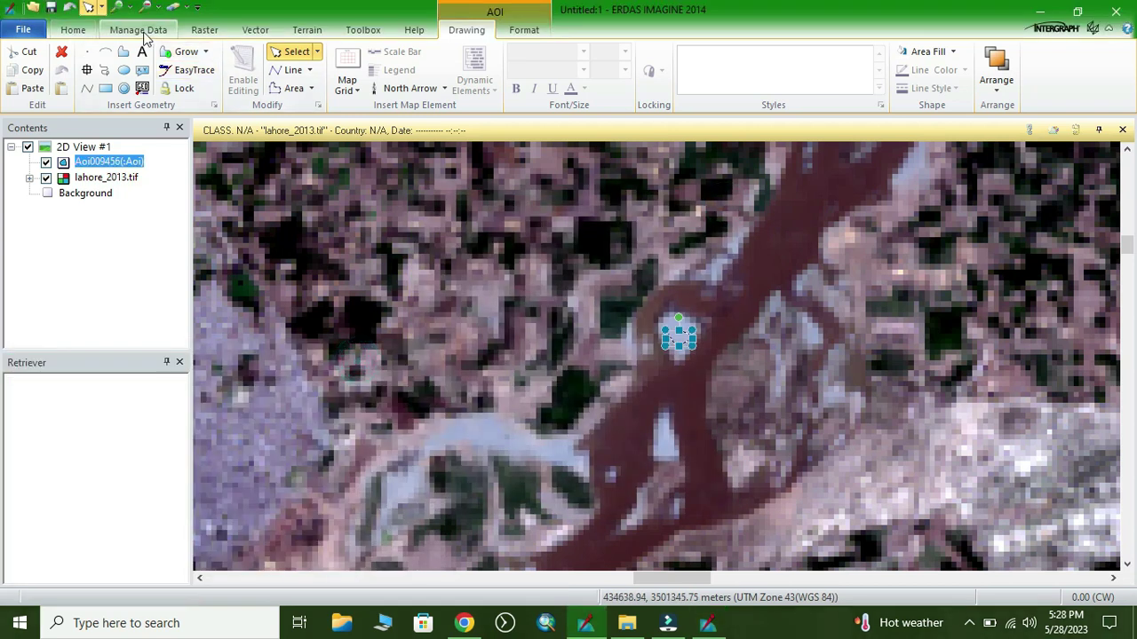
{"action": "left_click", "coordinate": [204, 29]}
{"action": "left_click", "coordinate": [501, 71]}
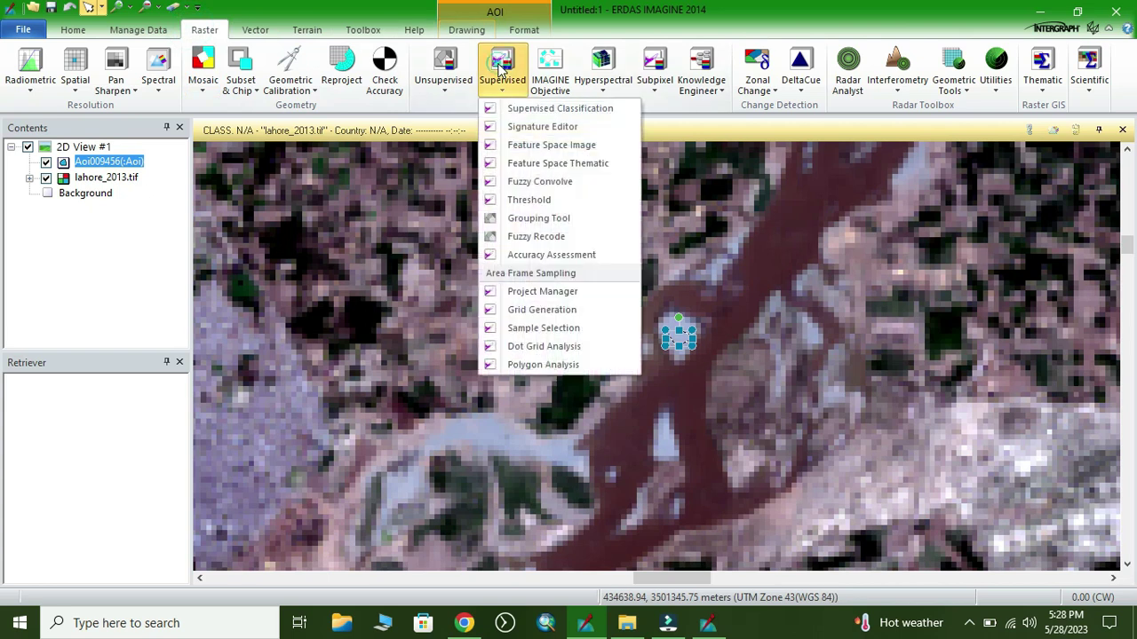
{"action": "left_click", "coordinate": [544, 111]}
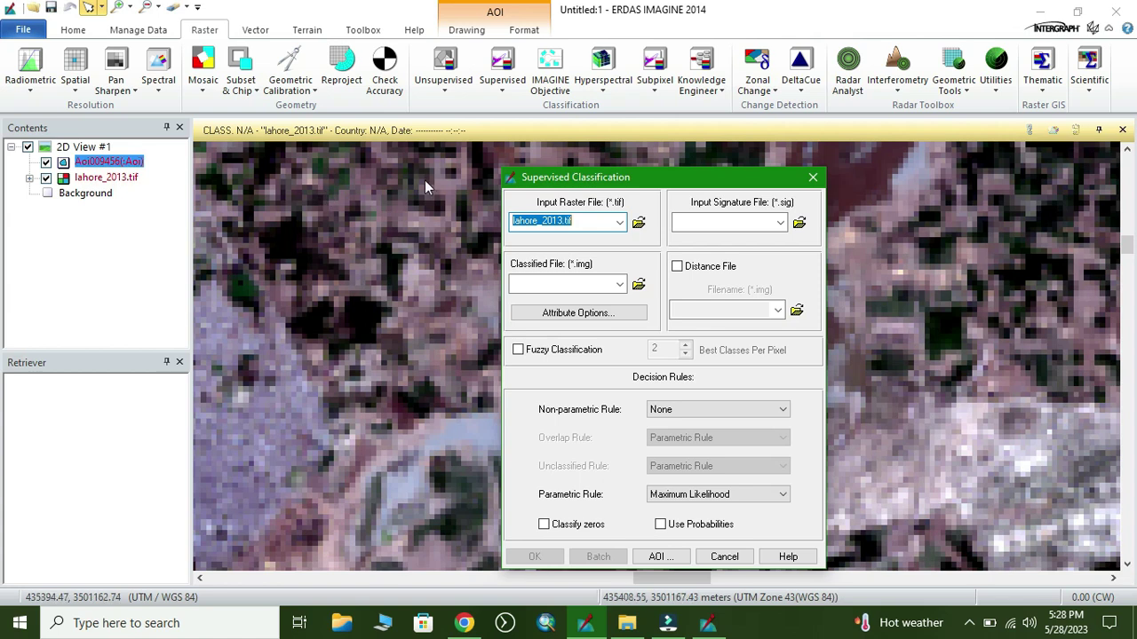
Pick spectral_sig.sig from the recent files as the input signature file
{"action": "left_click", "coordinate": [799, 221]}
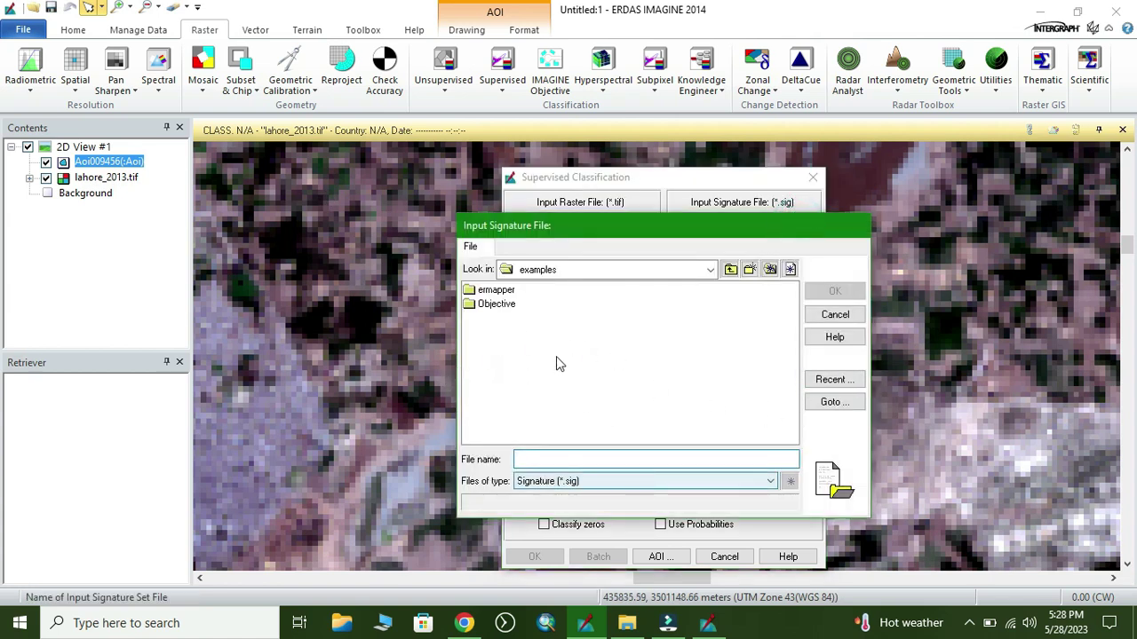
{"action": "left_click", "coordinate": [708, 271]}
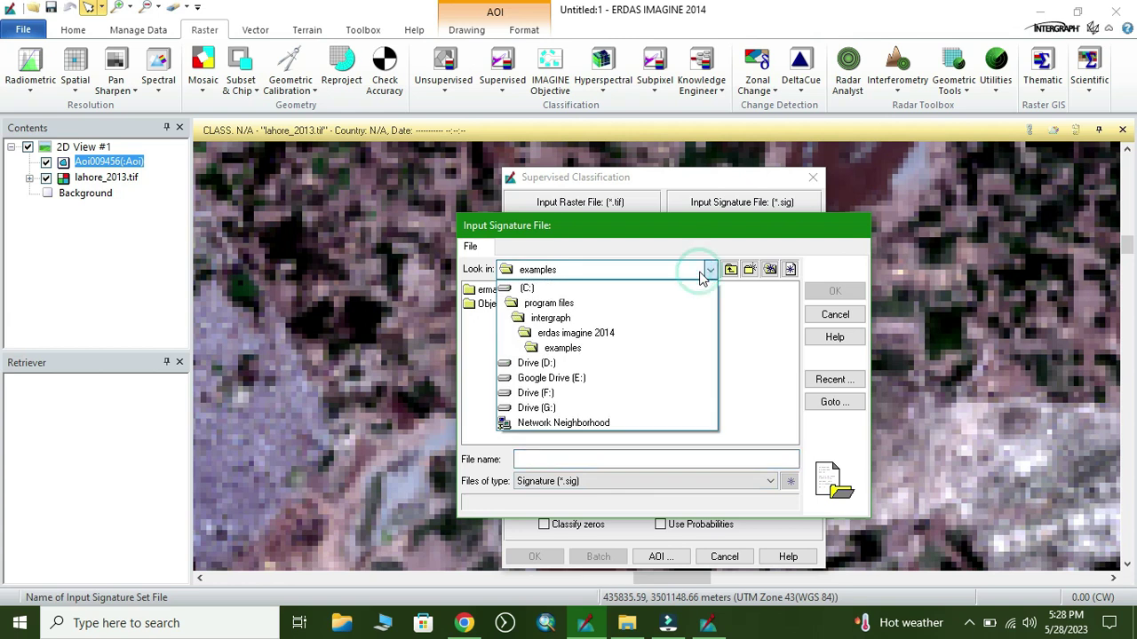
{"action": "left_click", "coordinate": [701, 277]}
{"action": "left_click", "coordinate": [708, 271]}
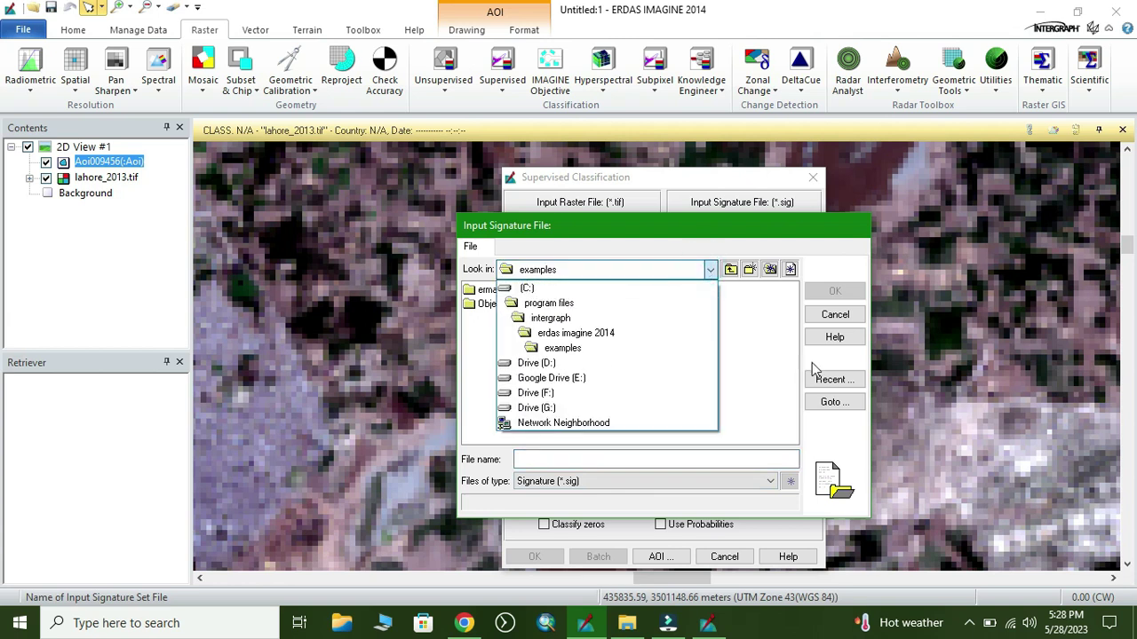
{"action": "left_click", "coordinate": [833, 380]}
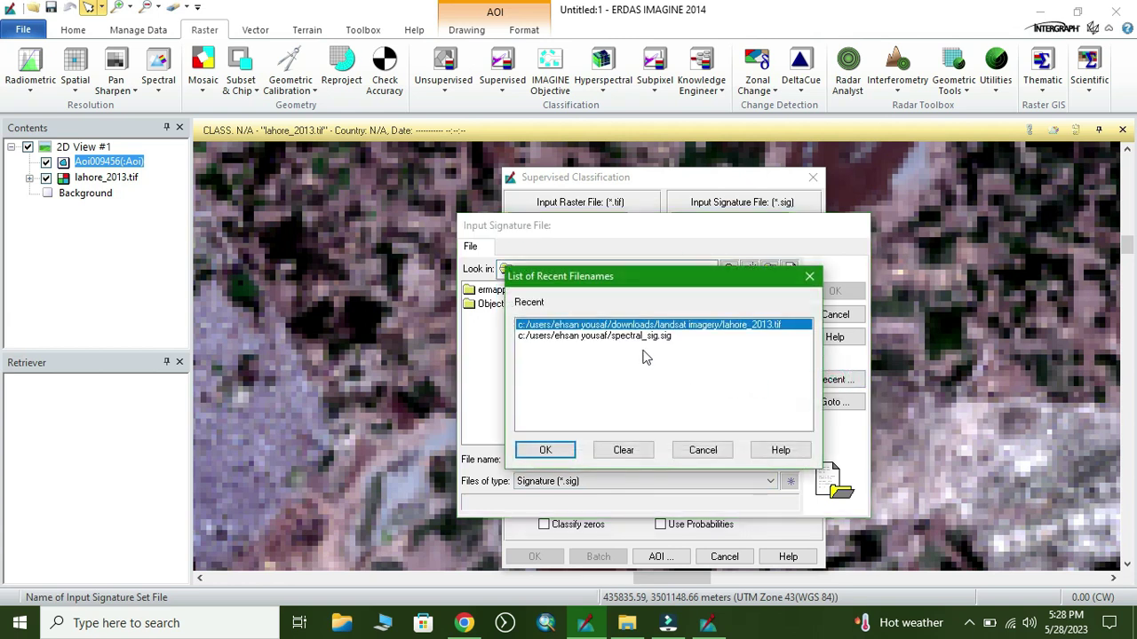
{"action": "left_click", "coordinate": [636, 337]}
{"action": "left_click", "coordinate": [546, 450]}
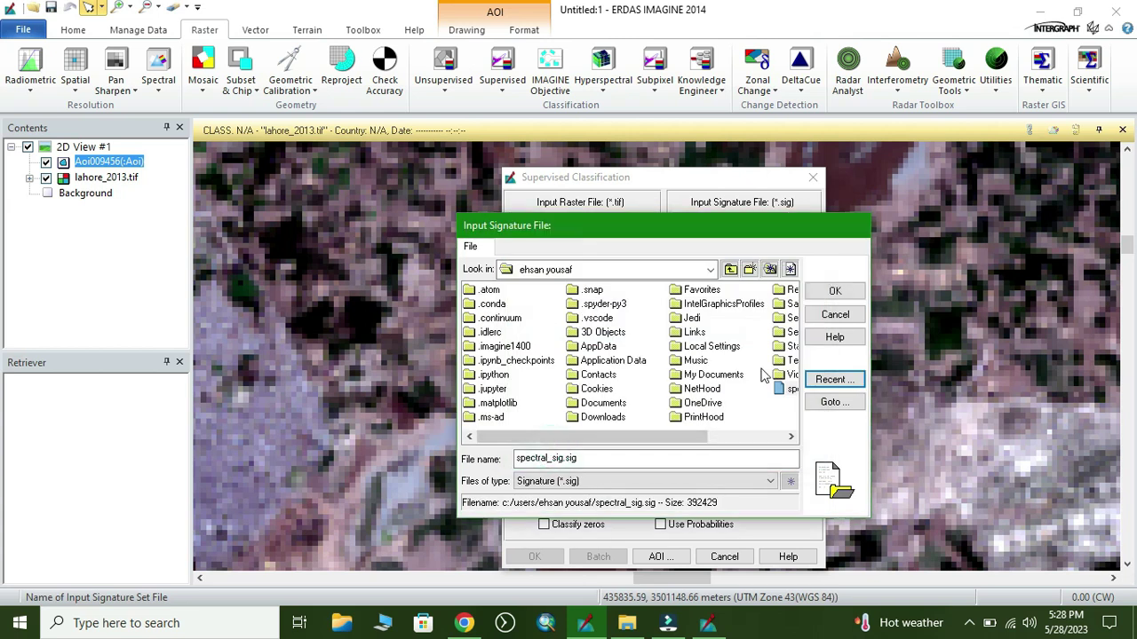
{"action": "left_click", "coordinate": [835, 291]}
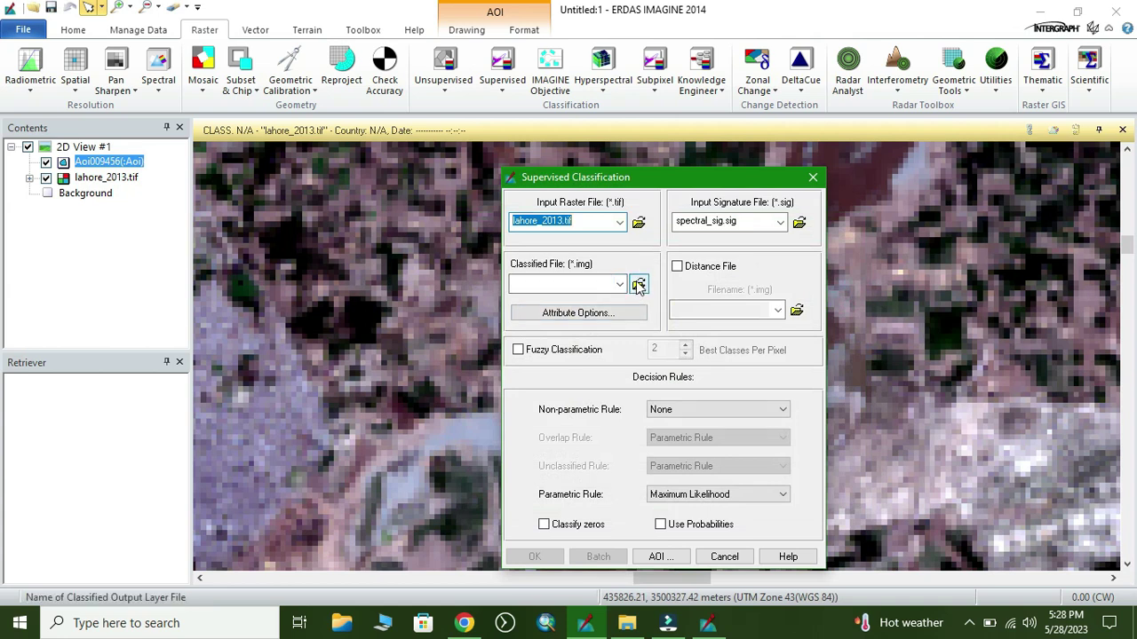
{"action": "left_click", "coordinate": [639, 284]}
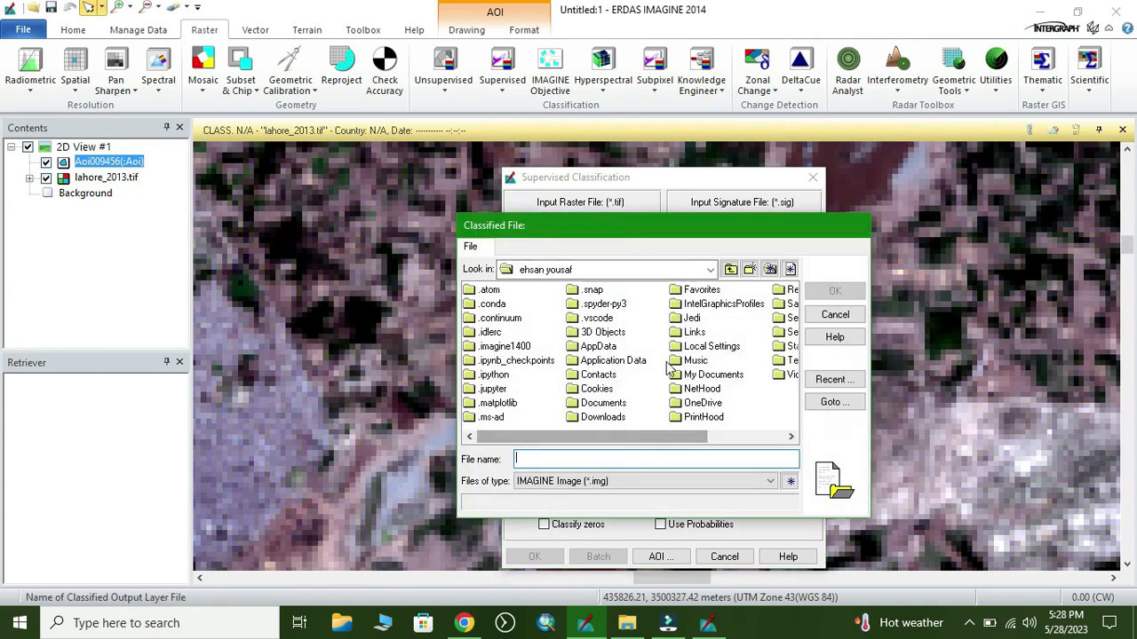
Name the classified output Supervised_image on Drive (F:)
{"action": "left_click", "coordinate": [673, 269]}
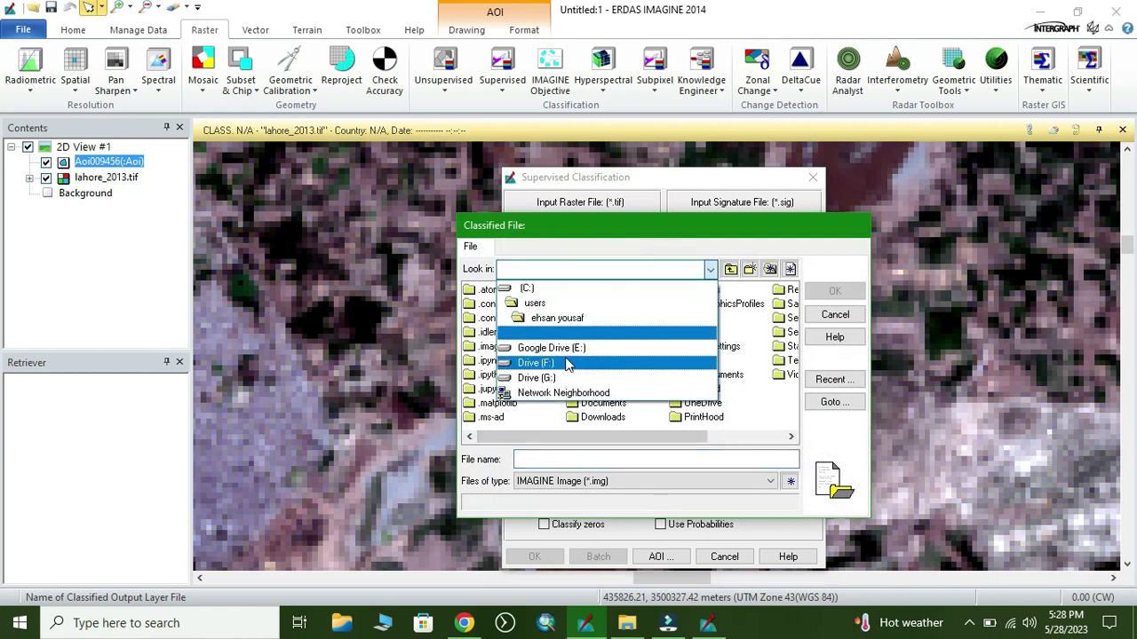
{"action": "left_click", "coordinate": [566, 365]}
{"action": "left_click", "coordinate": [564, 457]}
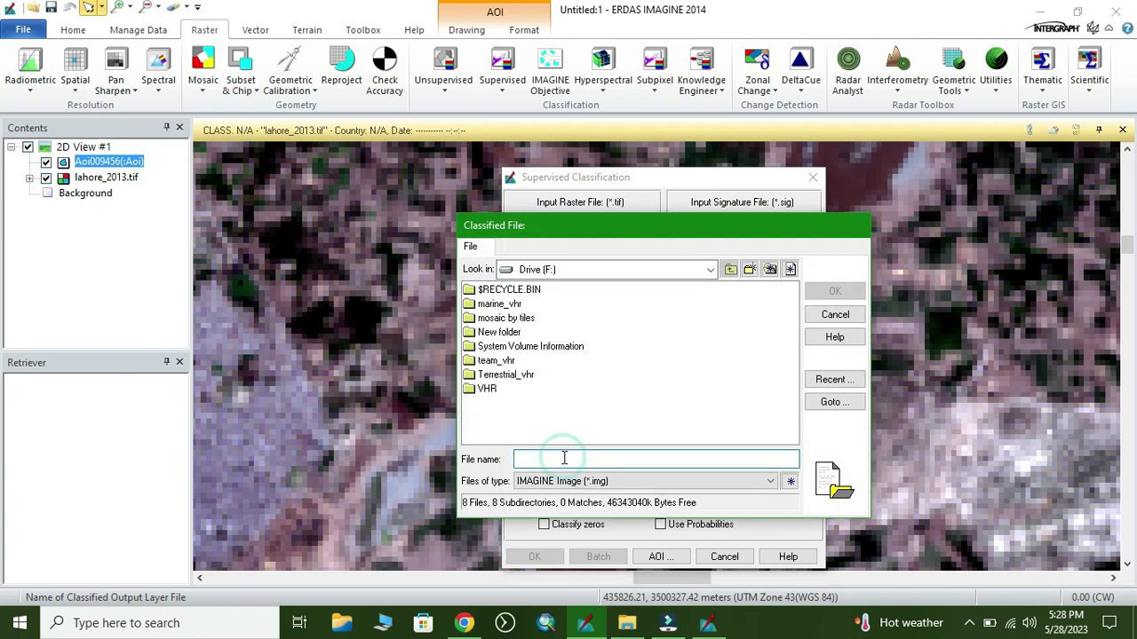
{"action": "type", "text": "C"}
{"action": "key", "text": "BackSpace"}
{"action": "type", "text": "sU"}
{"action": "key", "text": "BackSpace"}
{"action": "type", "text": "S"}
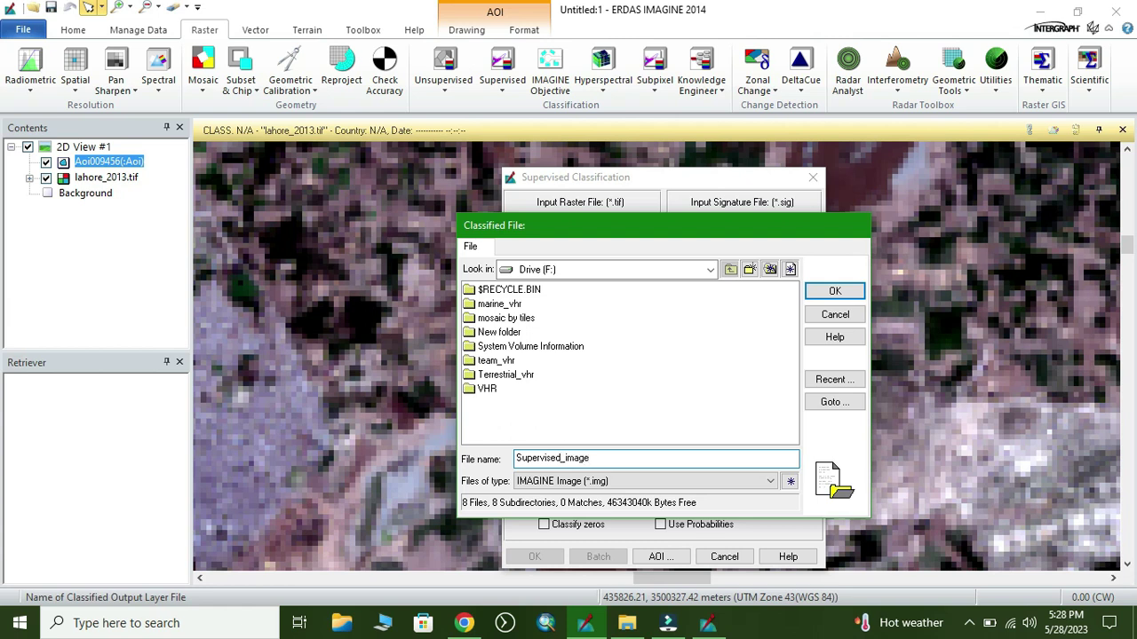
{"action": "left_click", "coordinate": [813, 295]}
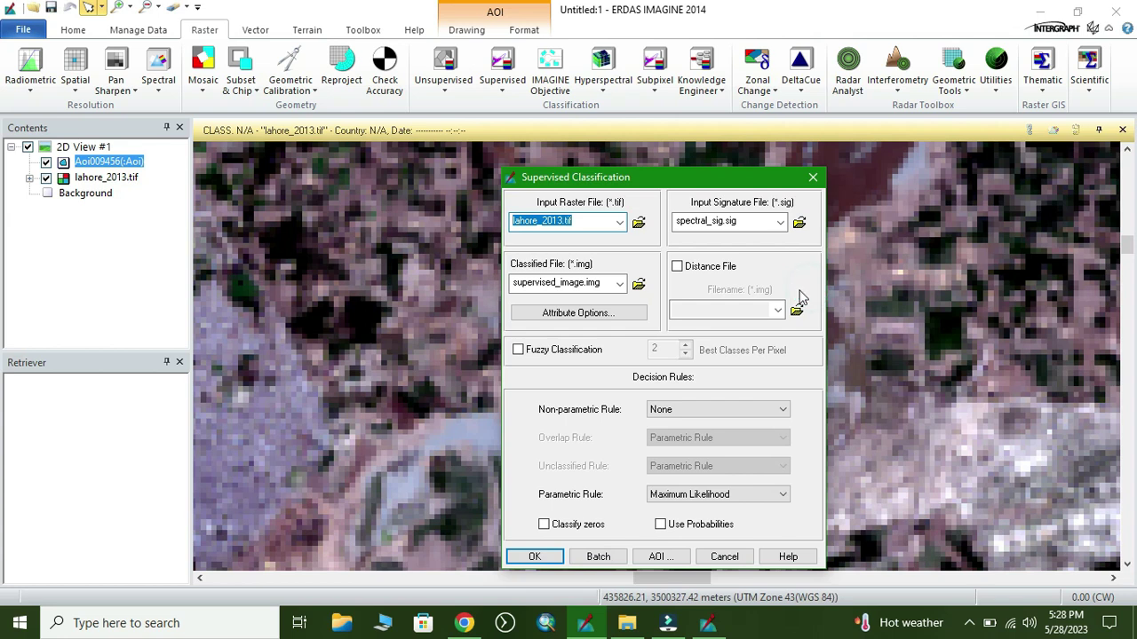
Set the output file type to TIFF and start the supervised classification
{"action": "left_click", "coordinate": [620, 284]}
{"action": "left_click", "coordinate": [636, 283]}
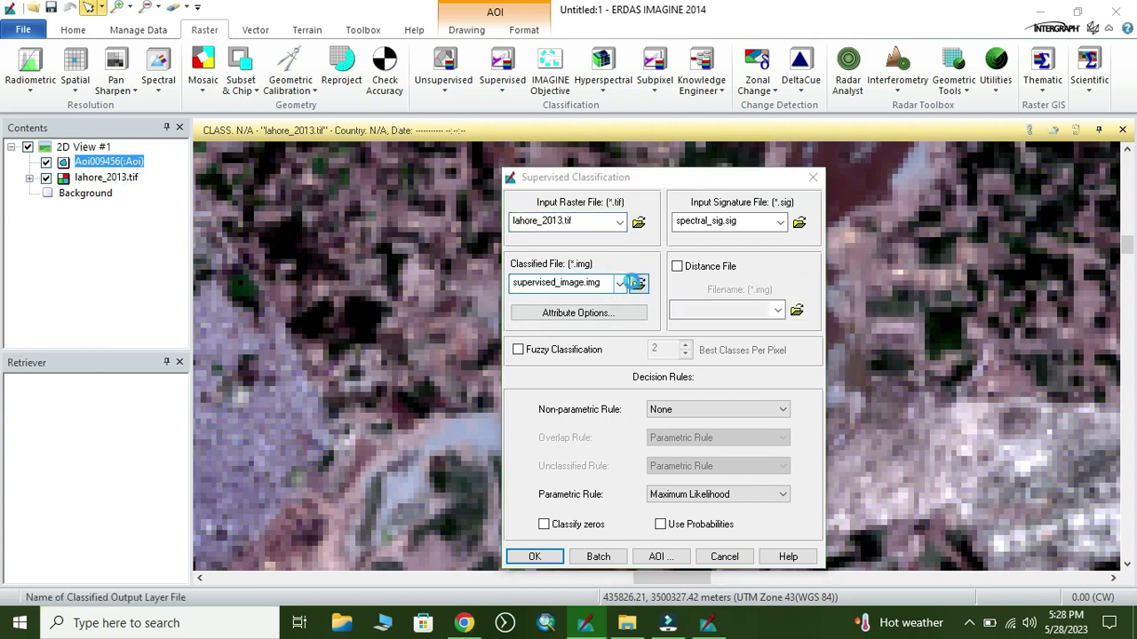
{"action": "left_click", "coordinate": [624, 480]}
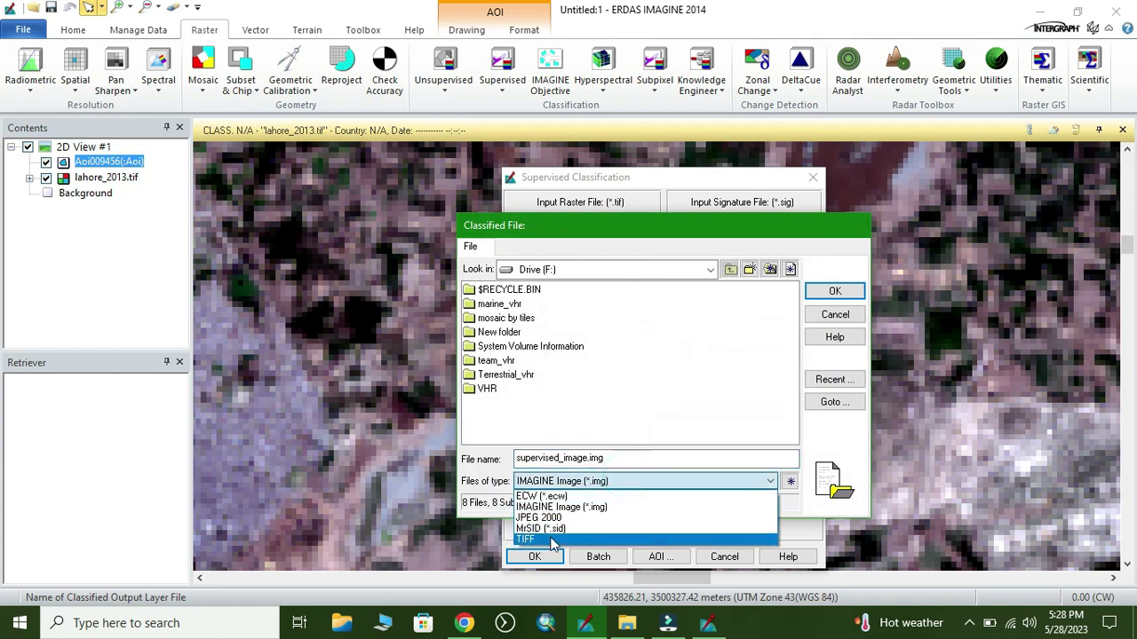
{"action": "left_click", "coordinate": [550, 537]}
{"action": "left_click", "coordinate": [835, 291]}
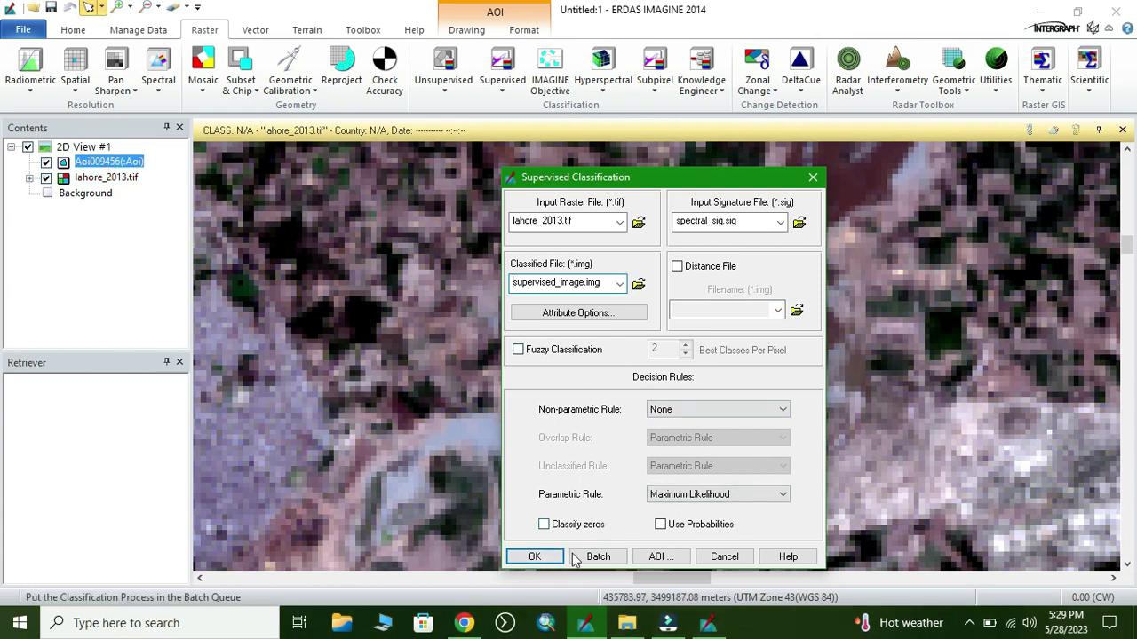
{"action": "left_click", "coordinate": [534, 557]}
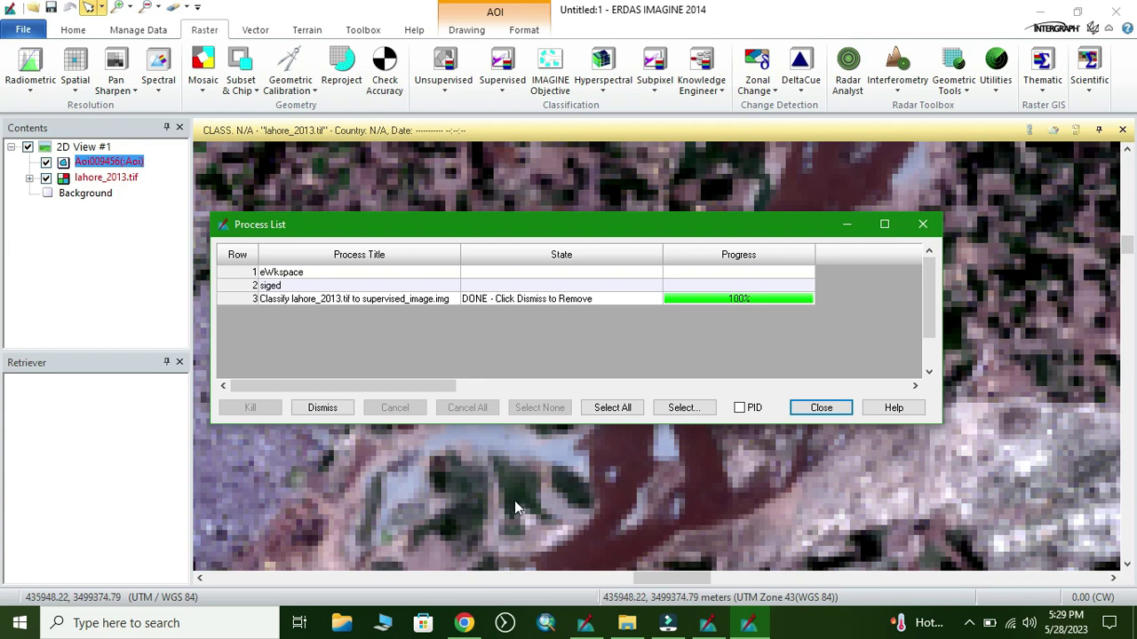
Dismiss the finished classification job and close the Process List
{"action": "left_click", "coordinate": [322, 408]}
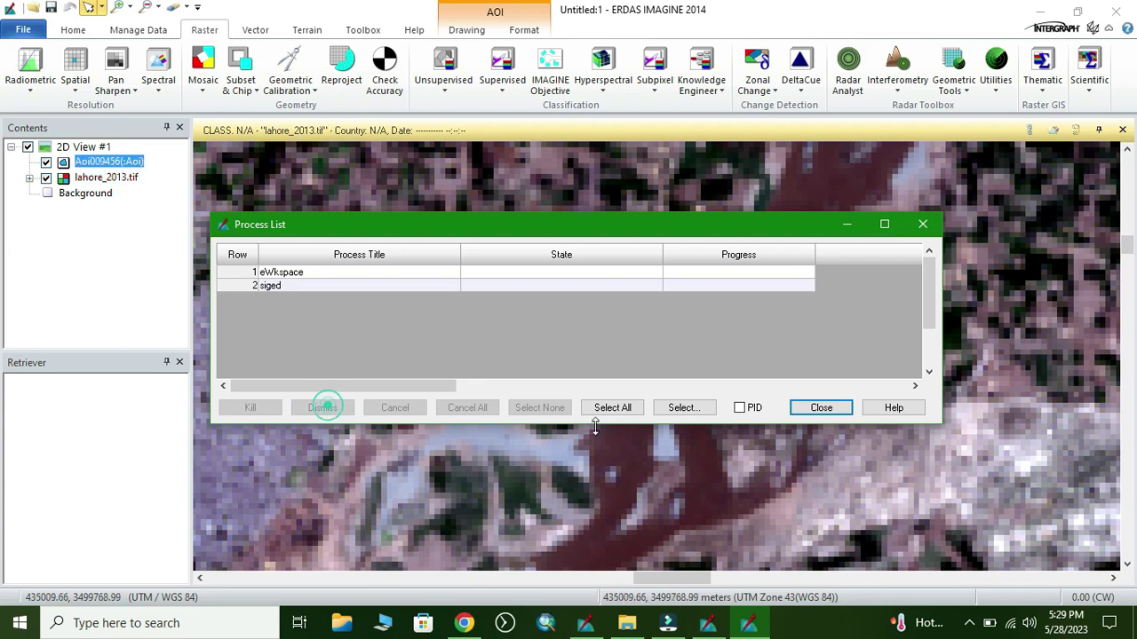
{"action": "left_click", "coordinate": [822, 407]}
Open the recent supervised_image file and hide the lahore_2013.tif and AOI layers
{"action": "left_click", "coordinate": [25, 33]}
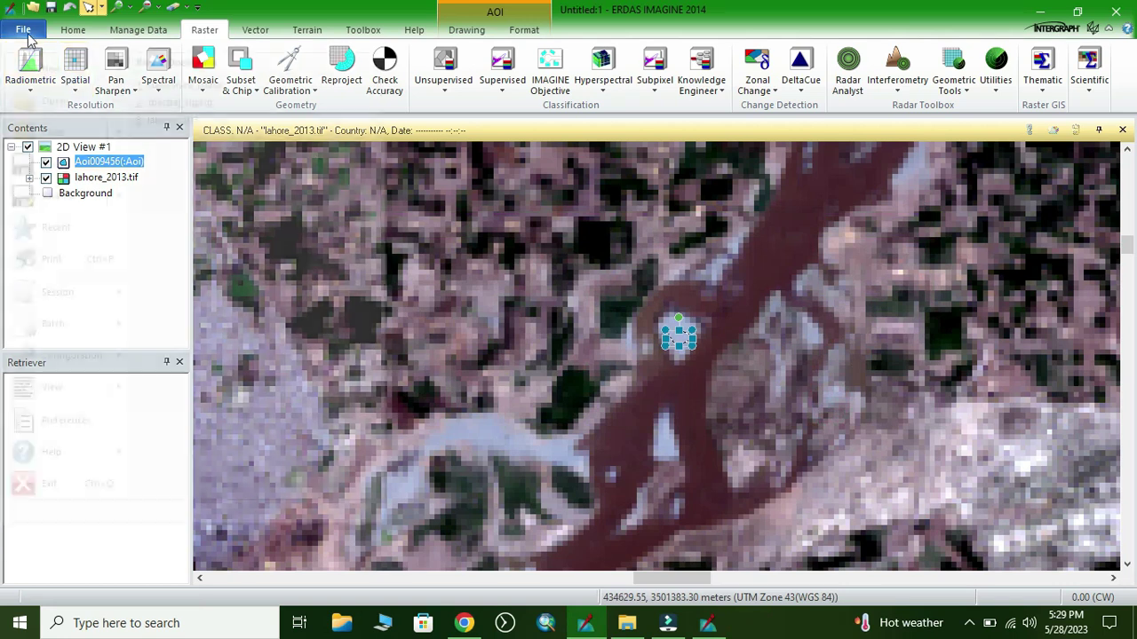
{"action": "left_click", "coordinate": [54, 93]}
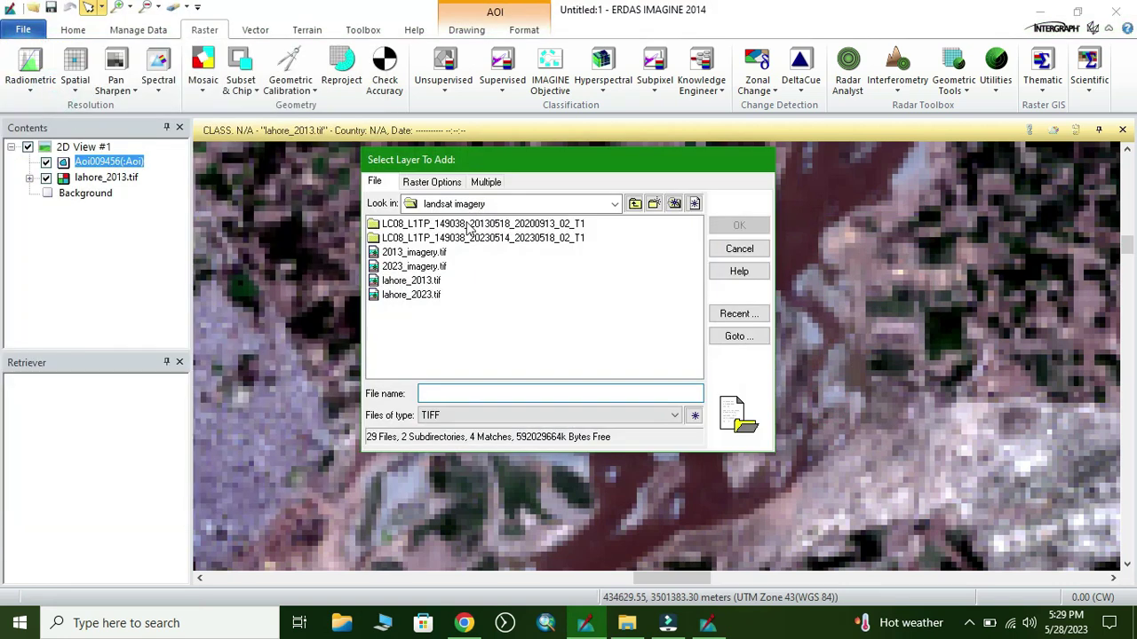
{"action": "left_click", "coordinate": [739, 249]}
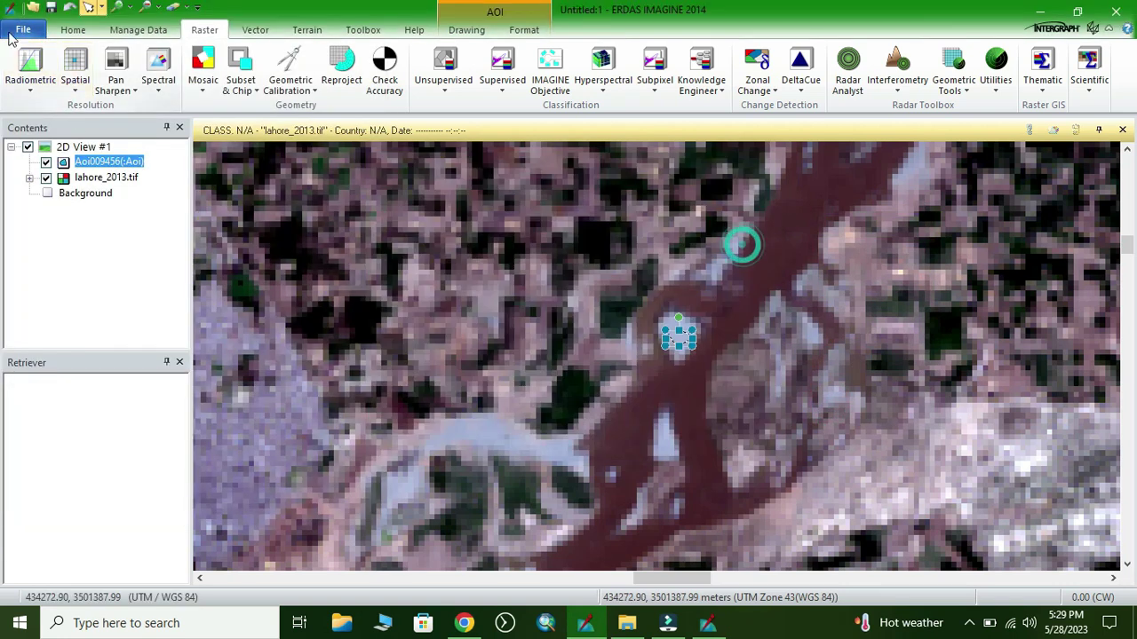
{"action": "left_click", "coordinate": [22, 32]}
{"action": "left_click", "coordinate": [151, 84]}
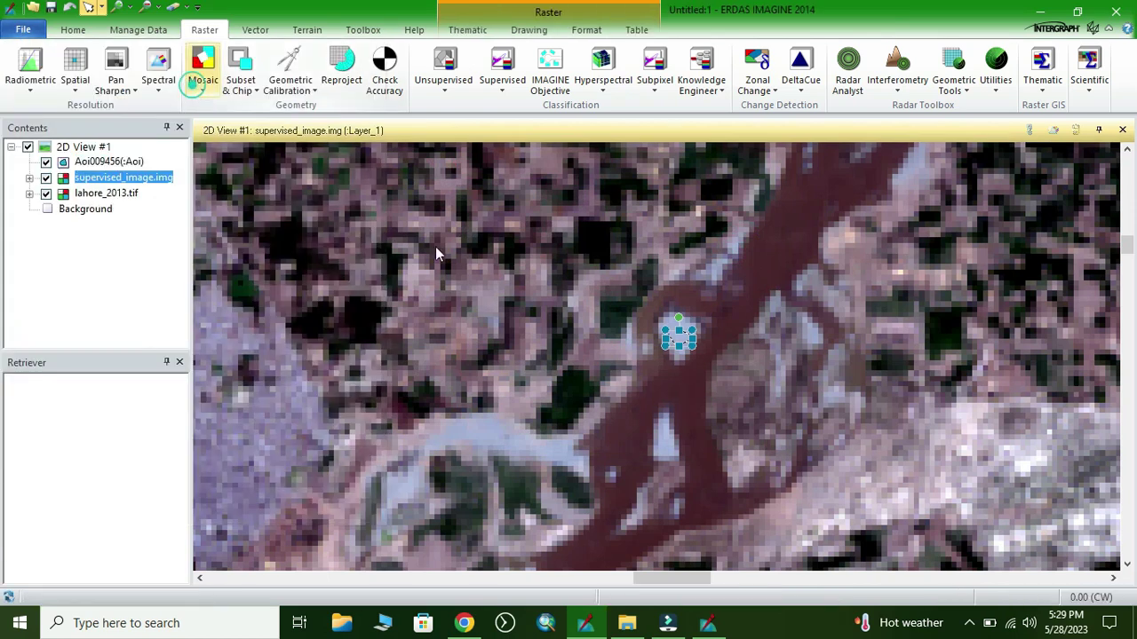
{"action": "left_click", "coordinate": [45, 195]}
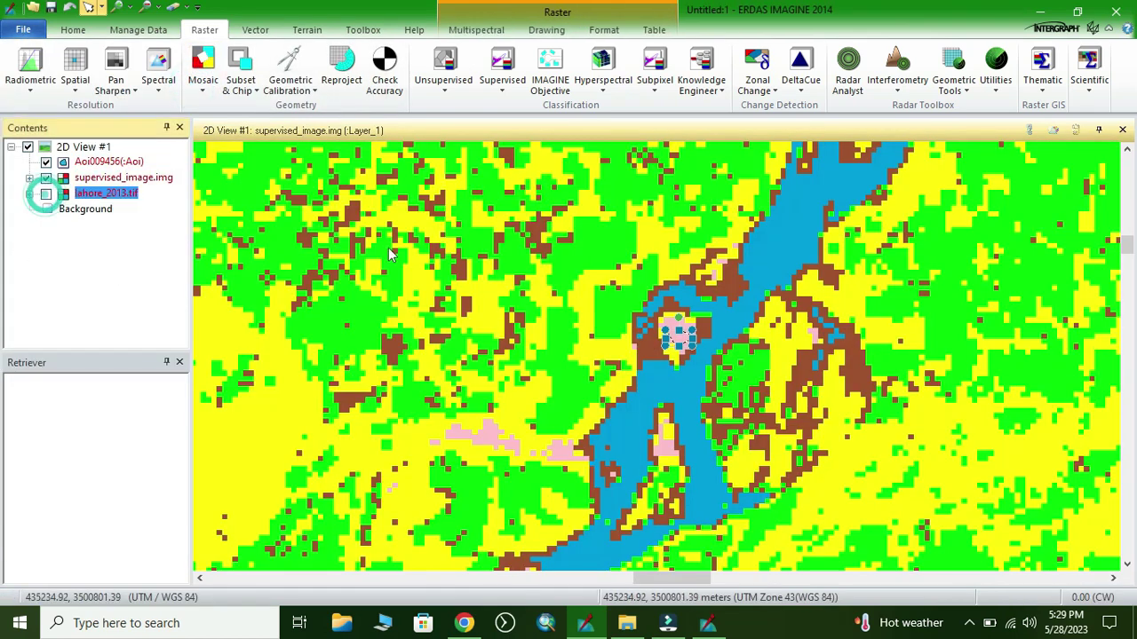
{"action": "left_click", "coordinate": [45, 163]}
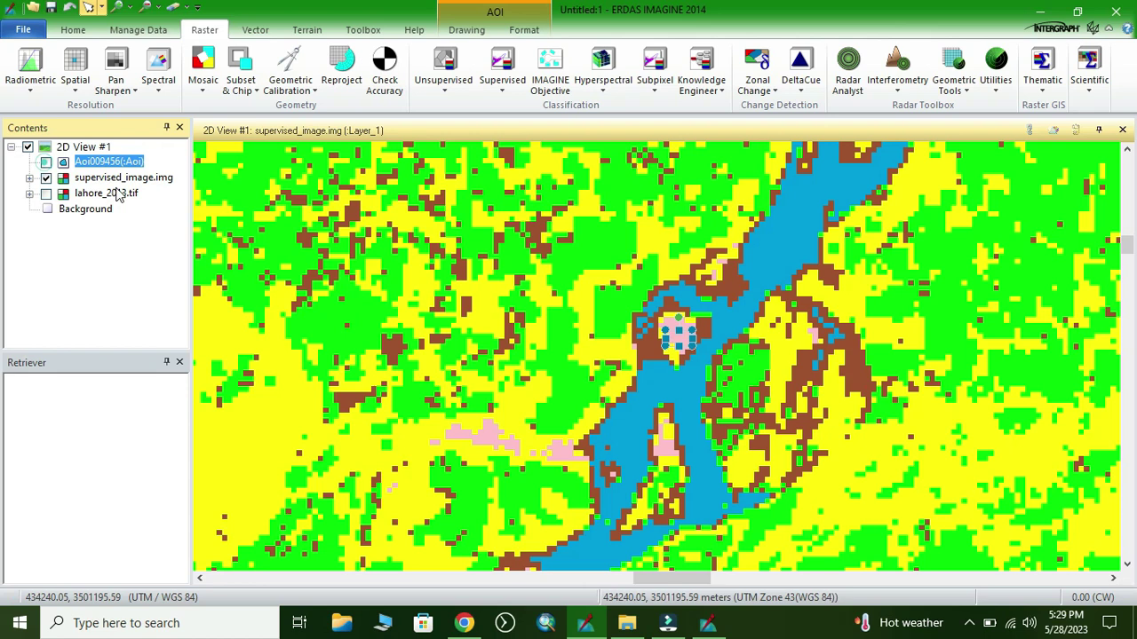
Fit supervised_image.img to the window and expand its class legend in Contents
{"action": "right_click", "coordinate": [116, 179]}
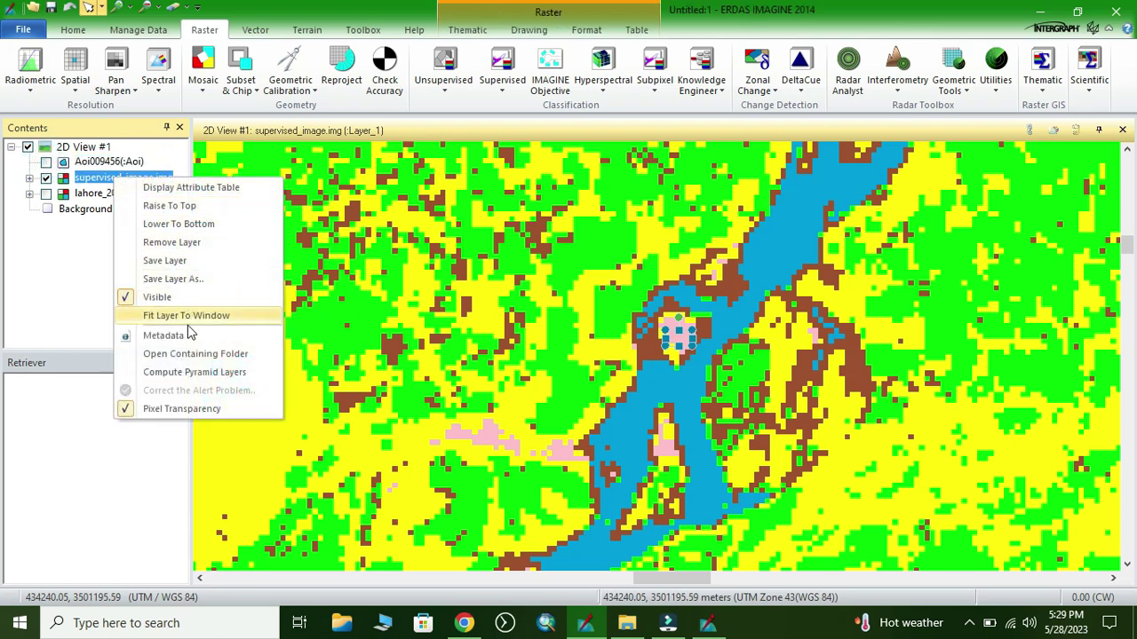
{"action": "left_click", "coordinate": [180, 317]}
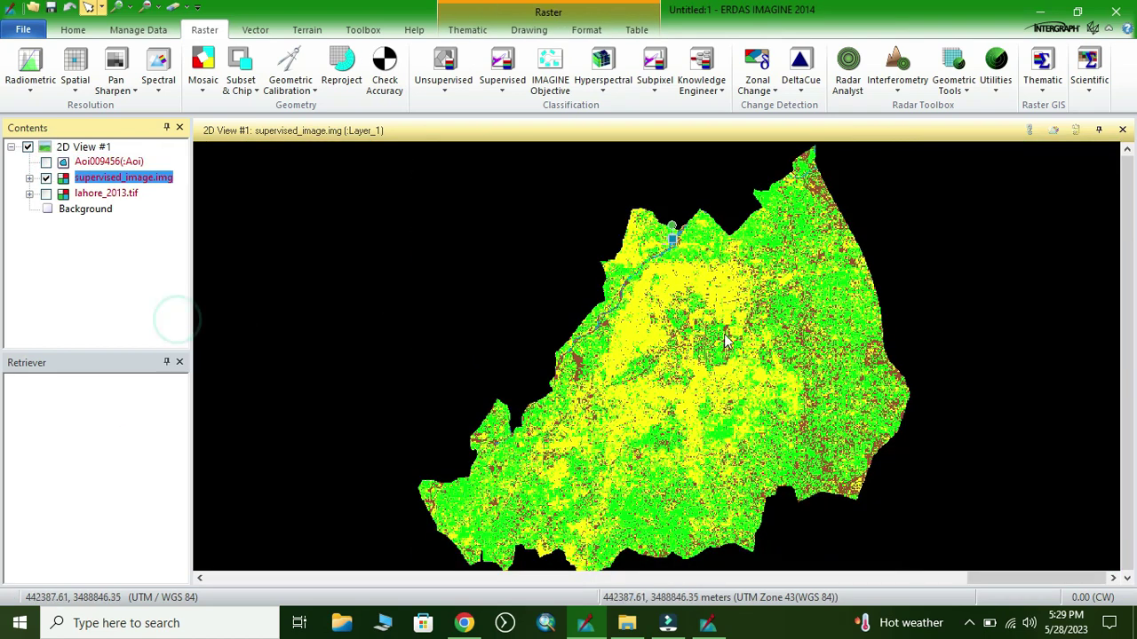
{"action": "scroll", "coordinate": [595, 293], "scroll_direction": "up", "scroll_amount": 2}
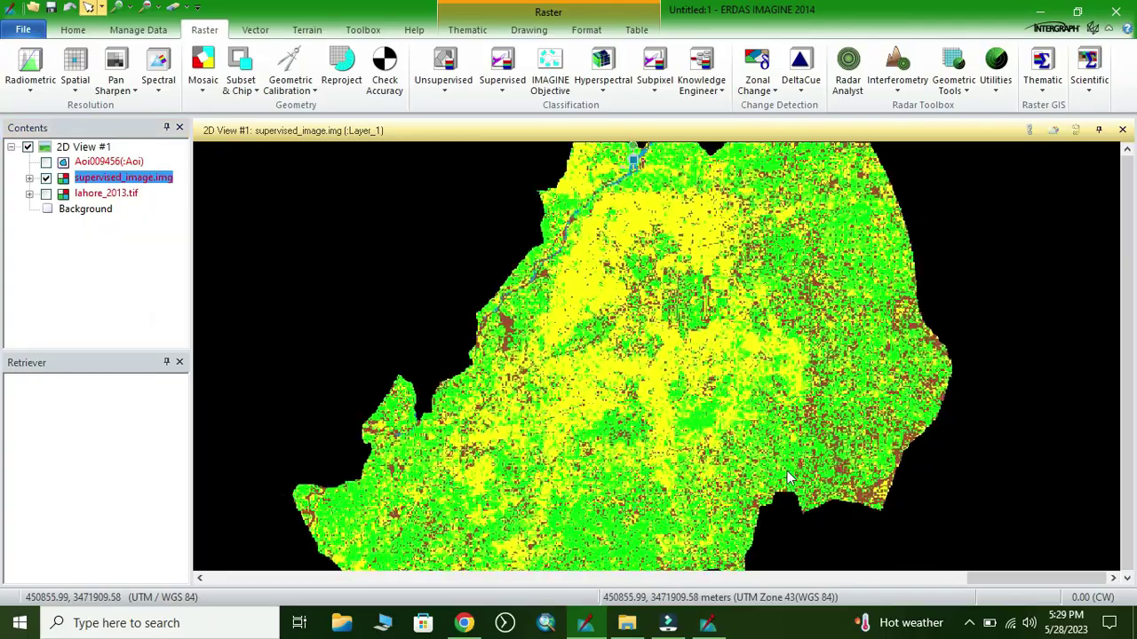
{"action": "scroll", "coordinate": [591, 266], "scroll_direction": "up", "scroll_amount": 3}
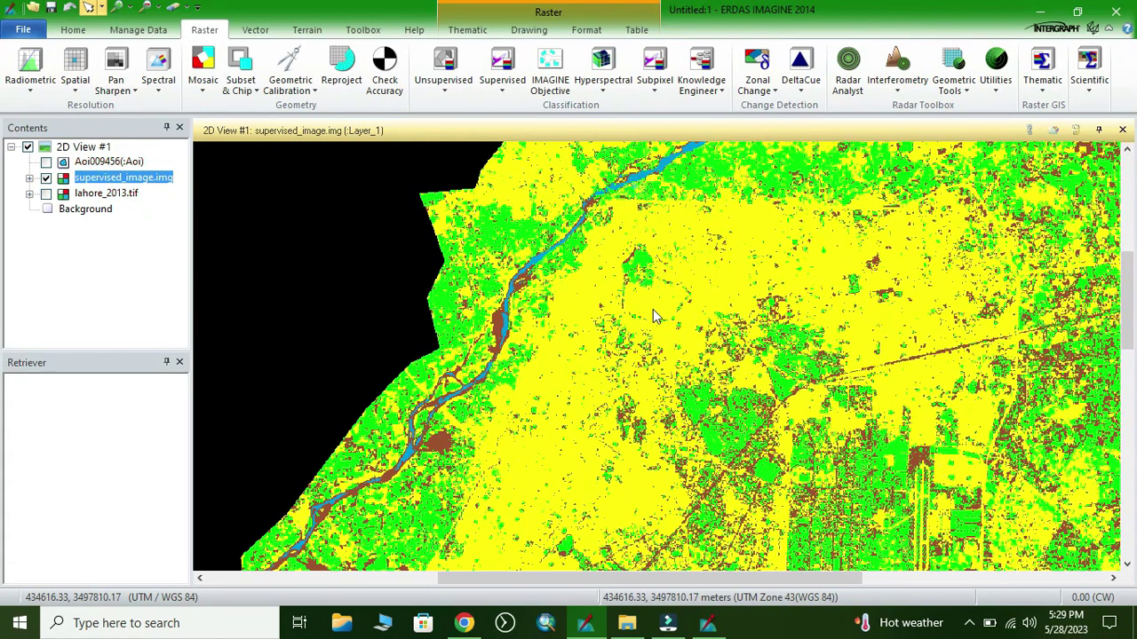
{"action": "left_click", "coordinate": [30, 178]}
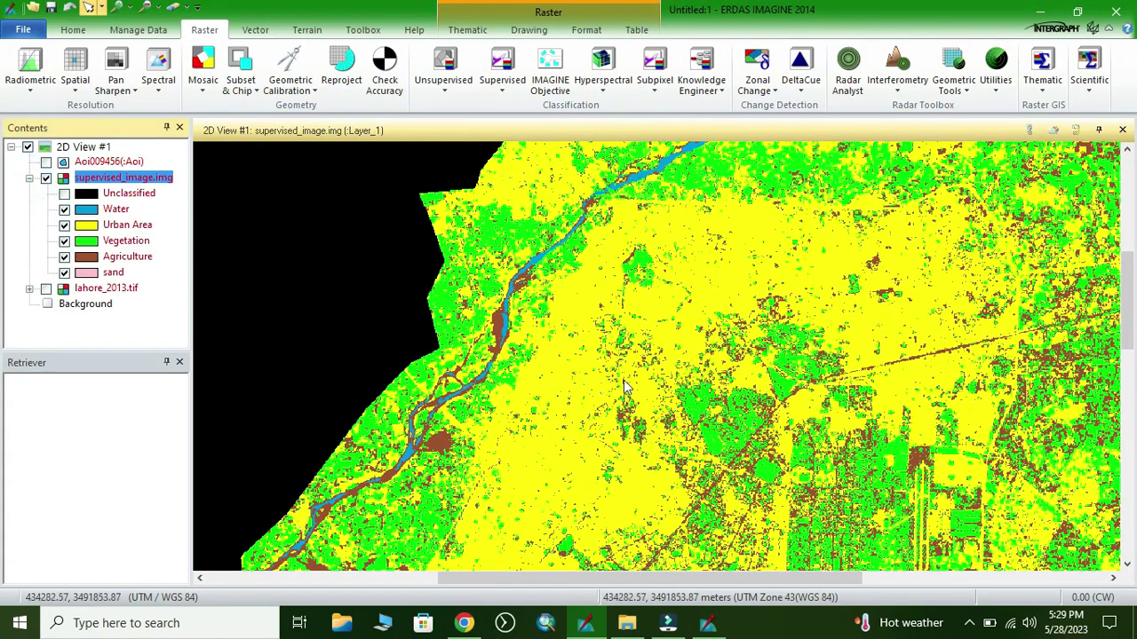
Pan and zoom around the classified Lahore map, then select the Urban Area legend entry
{"action": "scroll", "coordinate": [625, 386], "scroll_direction": "down", "scroll_amount": 2}
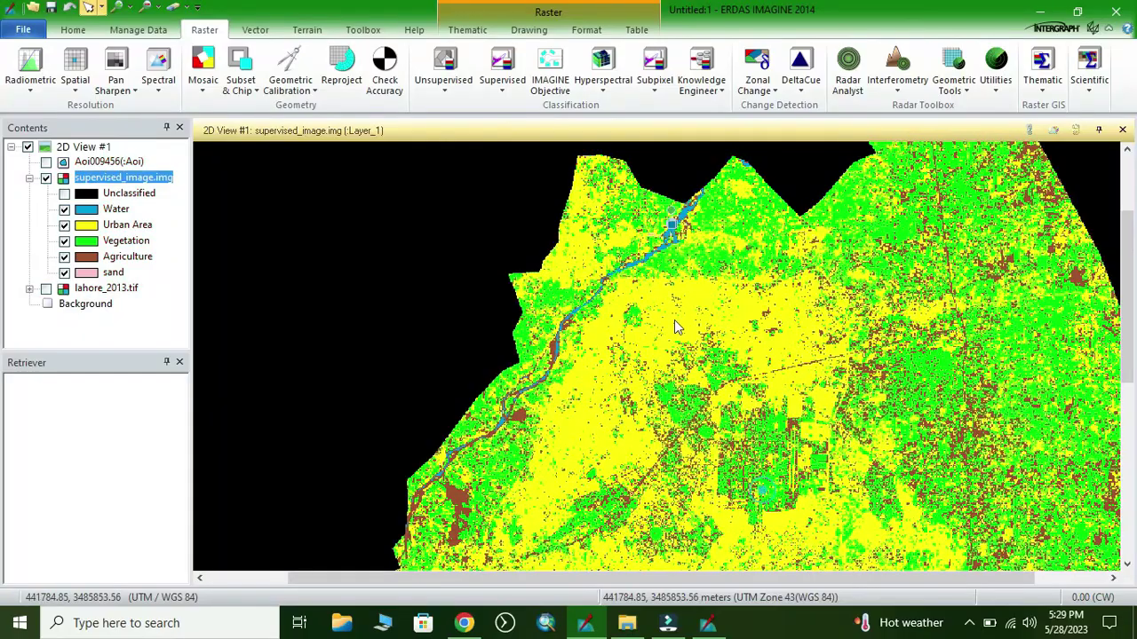
{"action": "left_click_drag", "start_coordinate": [766, 433], "coordinate": [541, 229]}
{"action": "left_click_drag", "start_coordinate": [654, 524], "coordinate": [750, 294]}
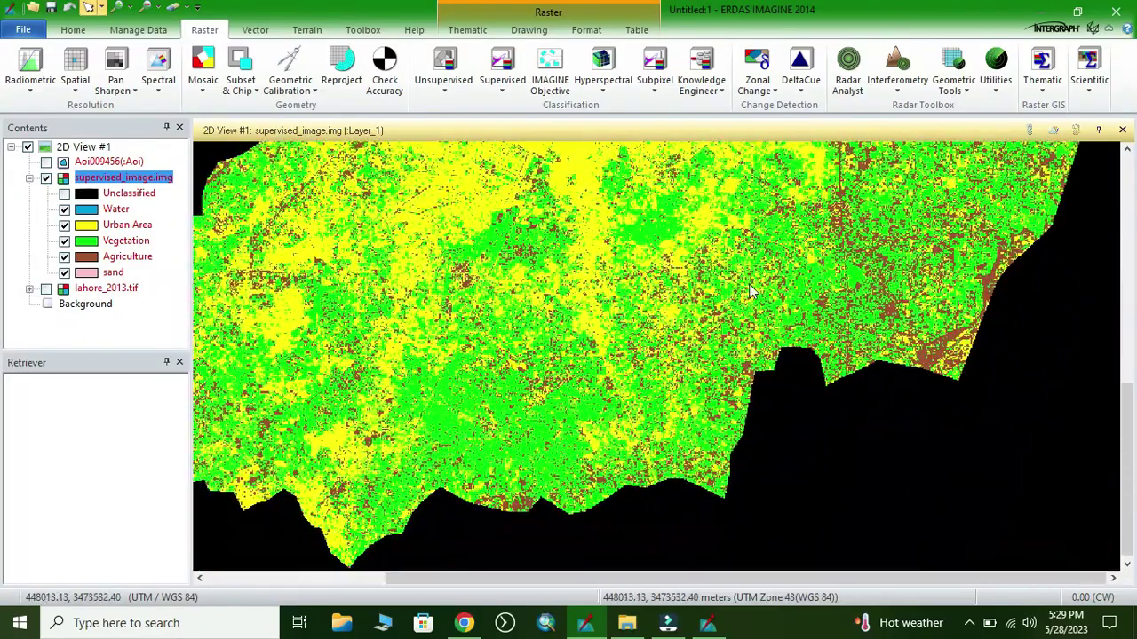
{"action": "left_click_drag", "start_coordinate": [508, 362], "coordinate": [588, 266]}
{"action": "scroll", "coordinate": [478, 273], "scroll_direction": "down", "scroll_amount": 2}
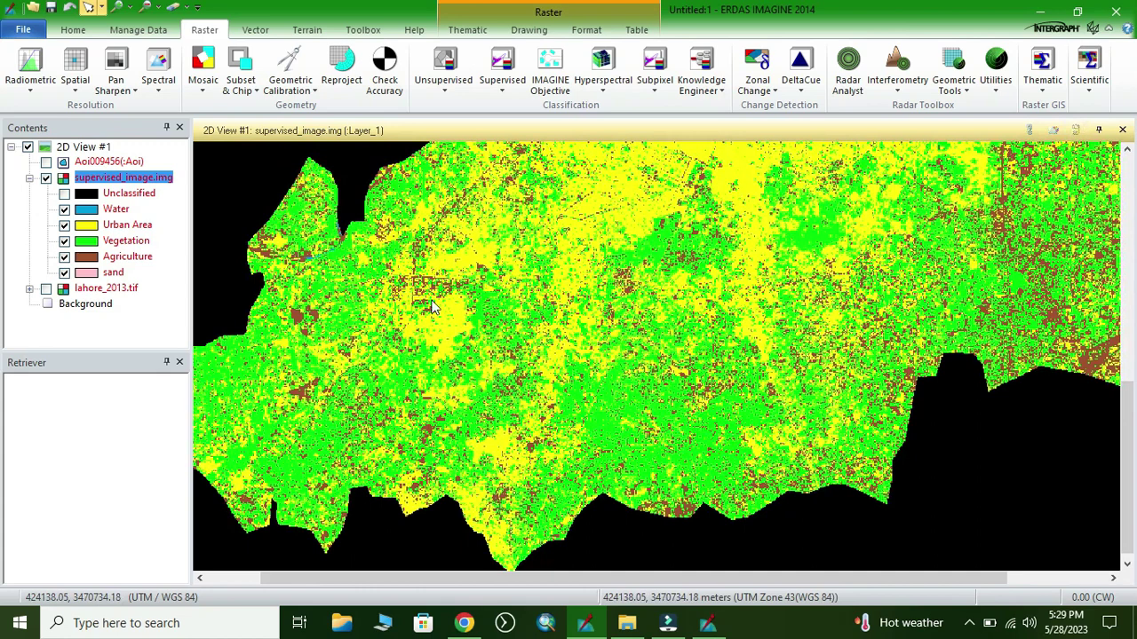
{"action": "scroll", "coordinate": [426, 307], "scroll_direction": "up", "scroll_amount": 2}
{"action": "left_click_drag", "start_coordinate": [482, 409], "coordinate": [494, 428]}
{"action": "scroll", "coordinate": [499, 407], "scroll_direction": "up", "scroll_amount": 1}
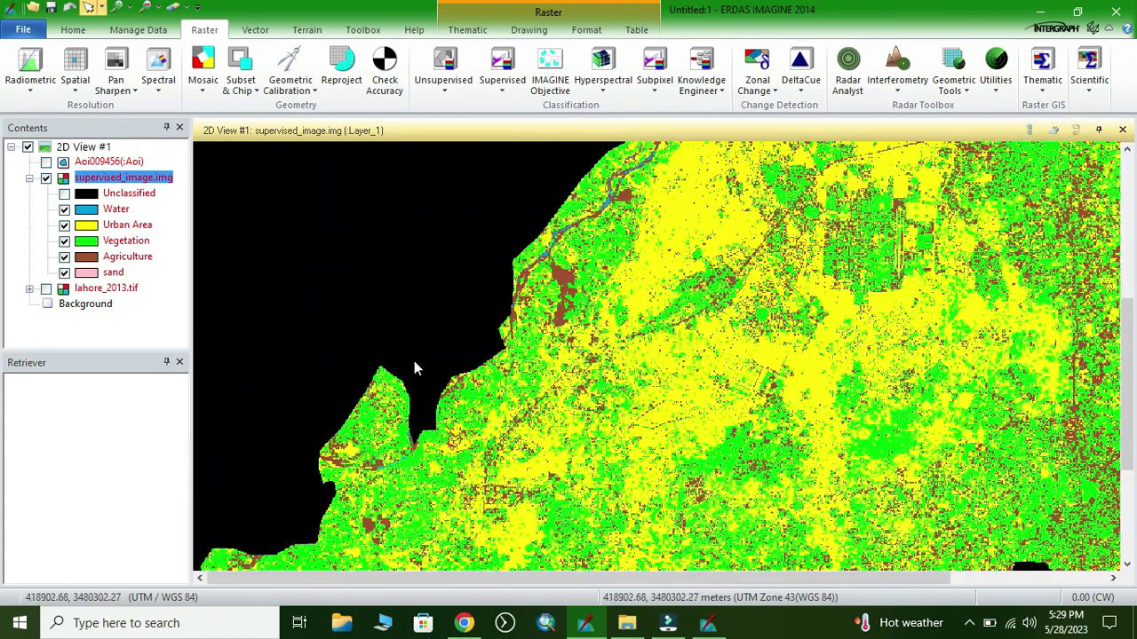
{"action": "left_click", "coordinate": [92, 229]}
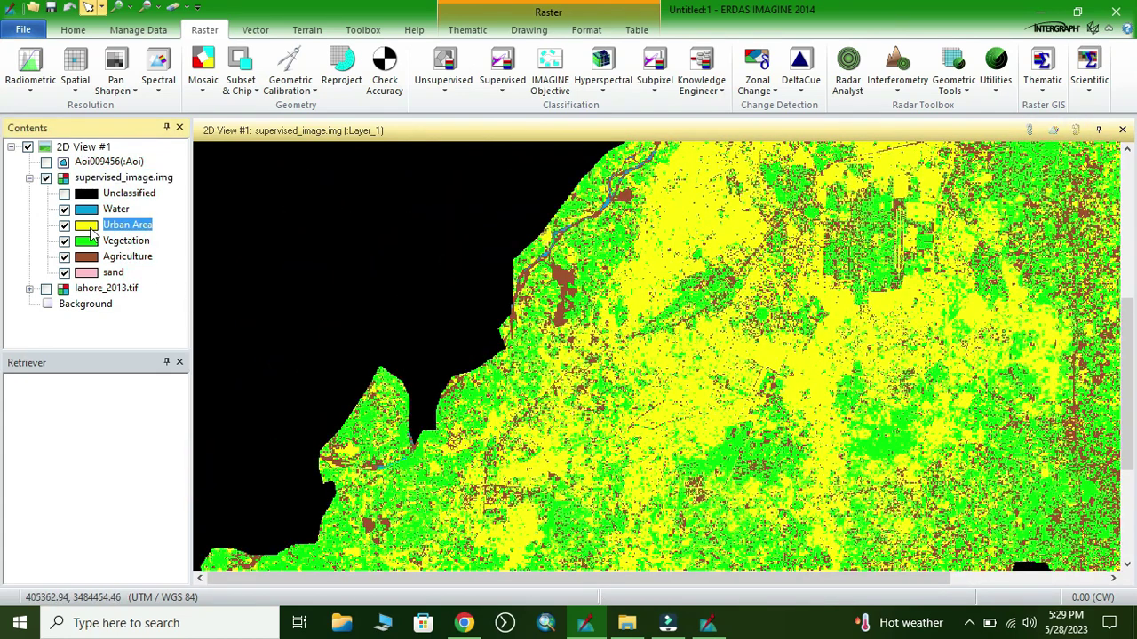
{"action": "scroll", "coordinate": [575, 359], "scroll_direction": "down", "scroll_amount": 3}
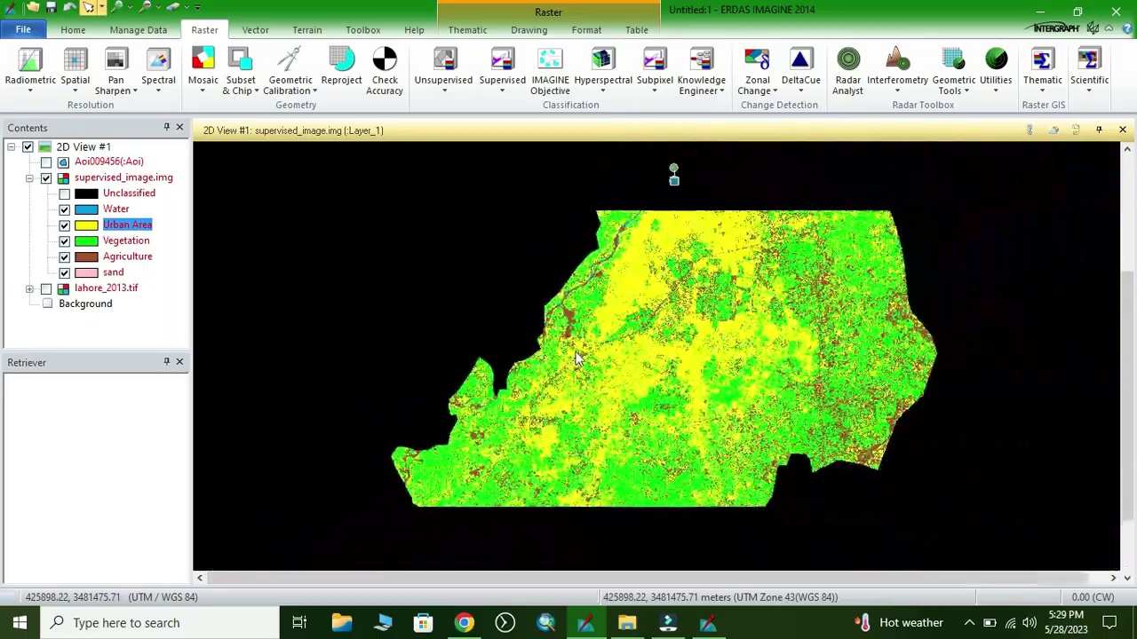